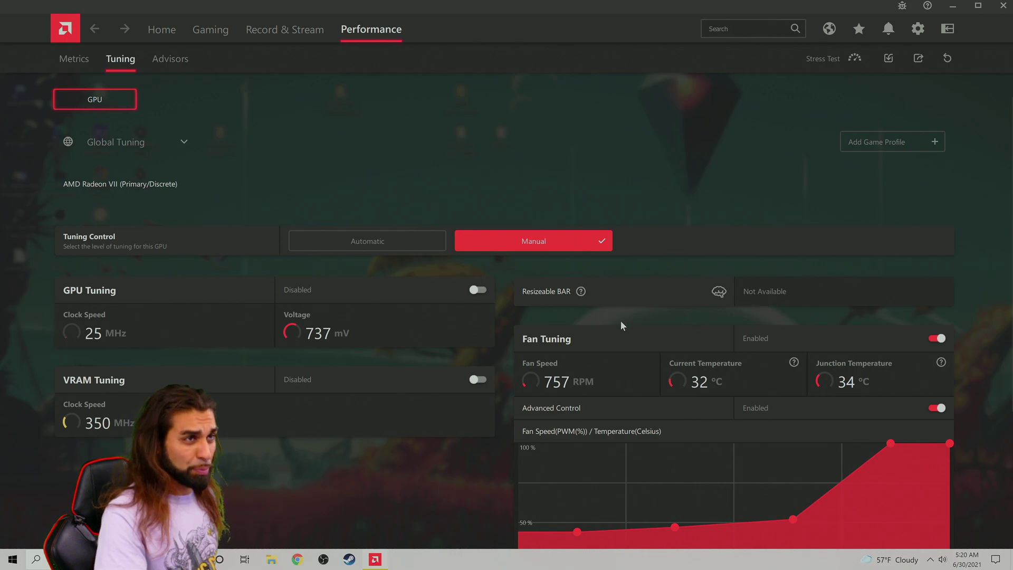
Step: Switch Fan Tuning off so GPU, VRAM, fan and power tuning are all disabled
{"action": "scroll", "coordinate": [621, 325], "scroll_direction": "down", "scroll_amount": 1}
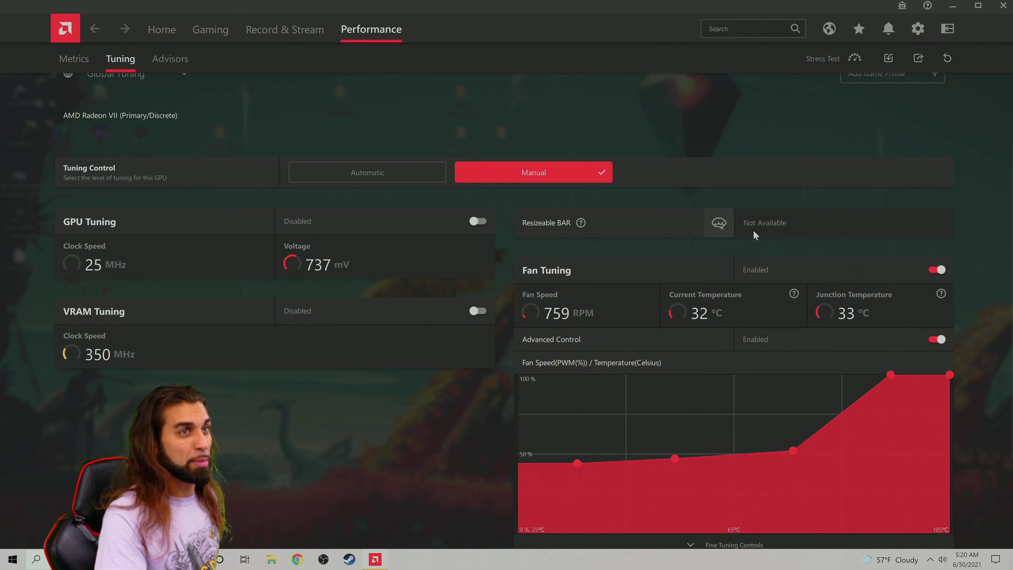
{"action": "left_click", "coordinate": [936, 270]}
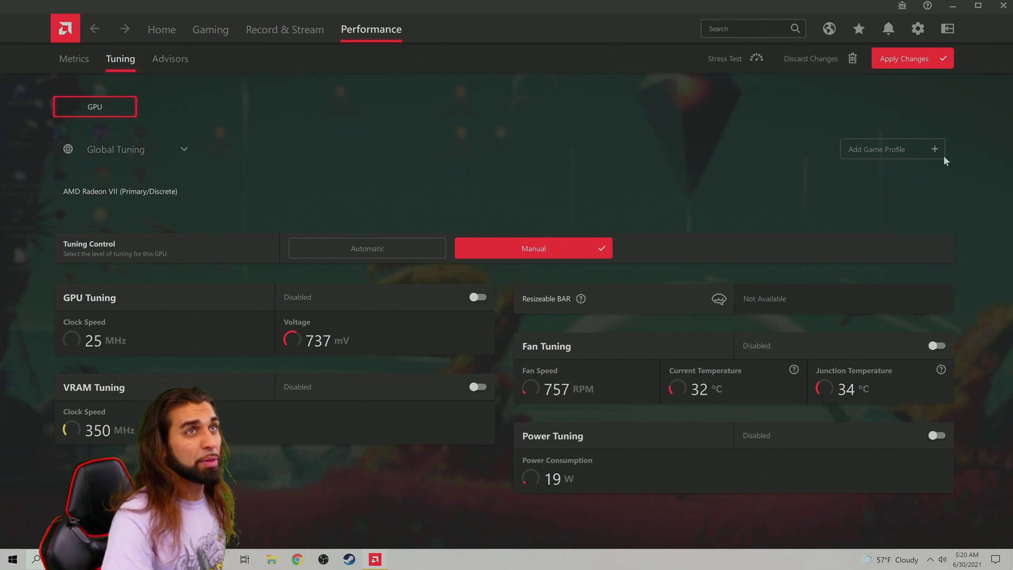
{"action": "left_click", "coordinate": [932, 57]}
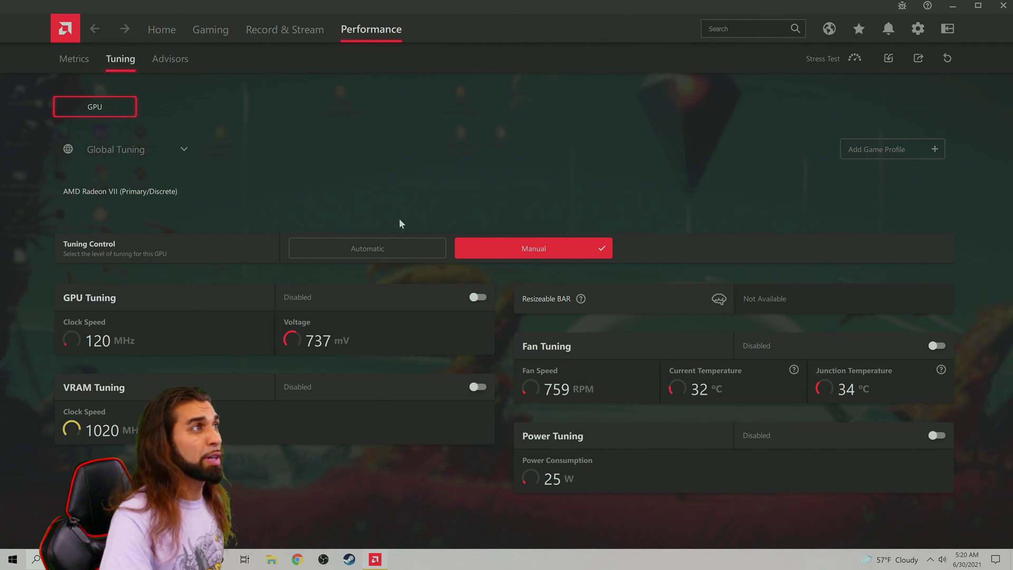
{"action": "left_click", "coordinate": [371, 246]}
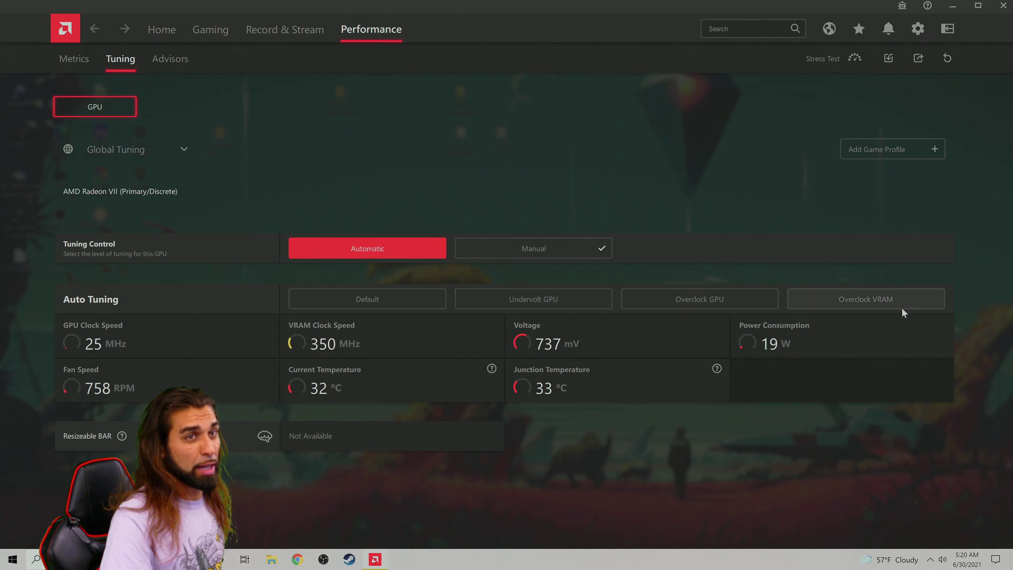
{"action": "left_click", "coordinate": [543, 249]}
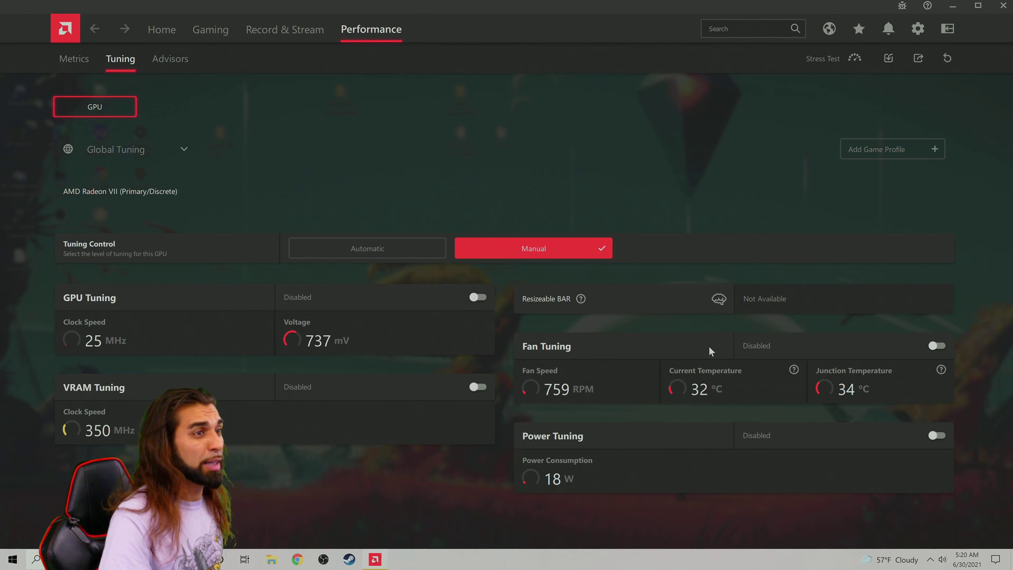
Step: Enable VRAM tuning at 1200 MHz max with advanced control and Automatic timing, plus GPU tuning
{"action": "left_click", "coordinate": [475, 389]}
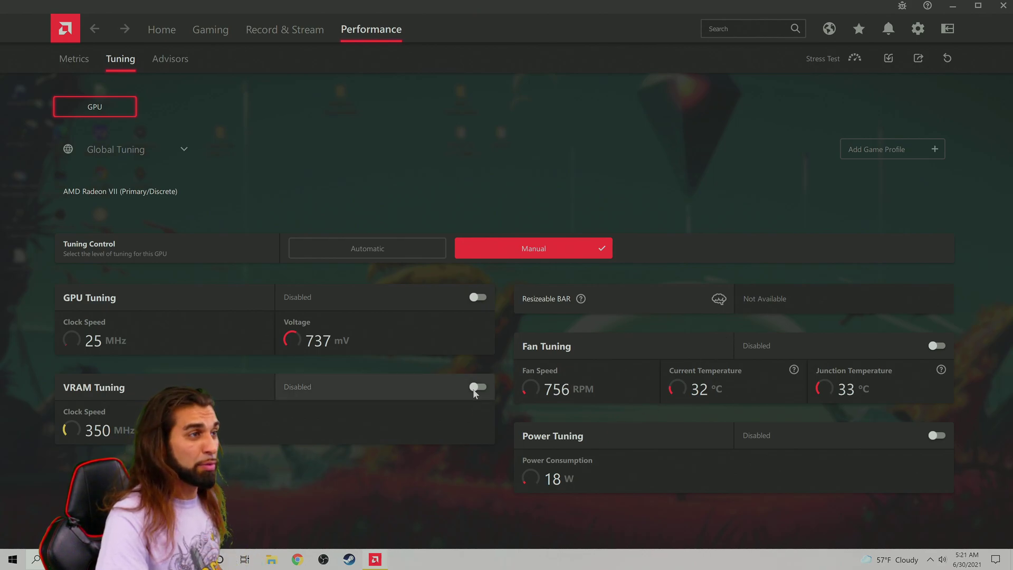
{"action": "scroll", "coordinate": [484, 383], "scroll_direction": "down", "scroll_amount": 1}
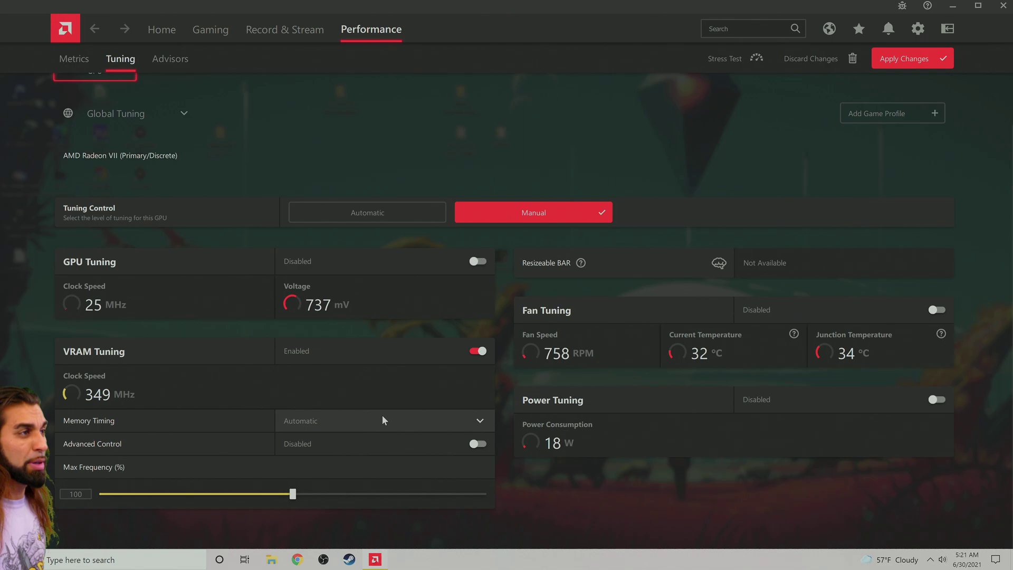
{"action": "left_click_drag", "start_coordinate": [293, 494], "coordinate": [495, 459]}
{"action": "left_click", "coordinate": [478, 443]}
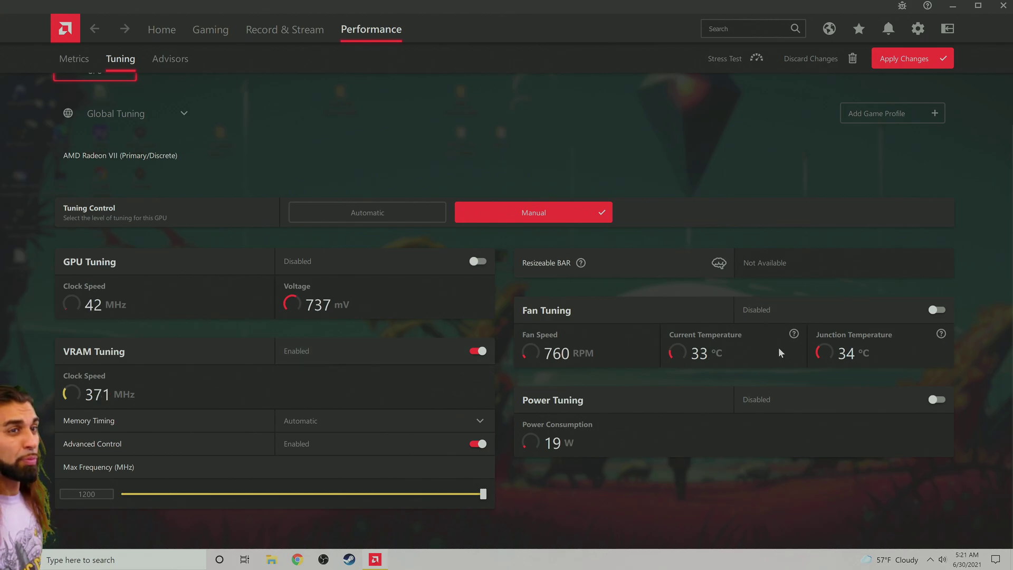
{"action": "left_click", "coordinate": [479, 423]}
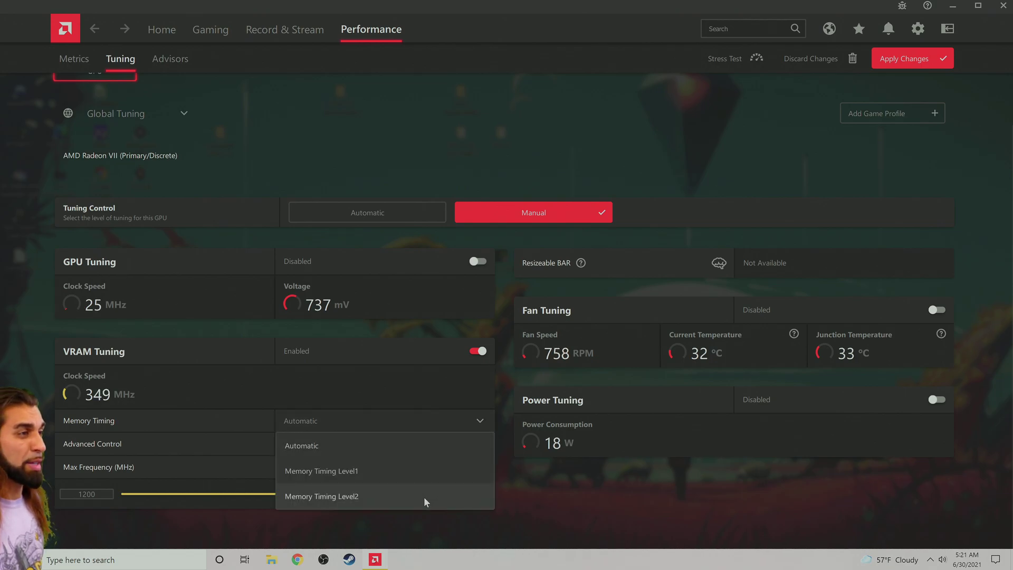
{"action": "left_click", "coordinate": [429, 448]}
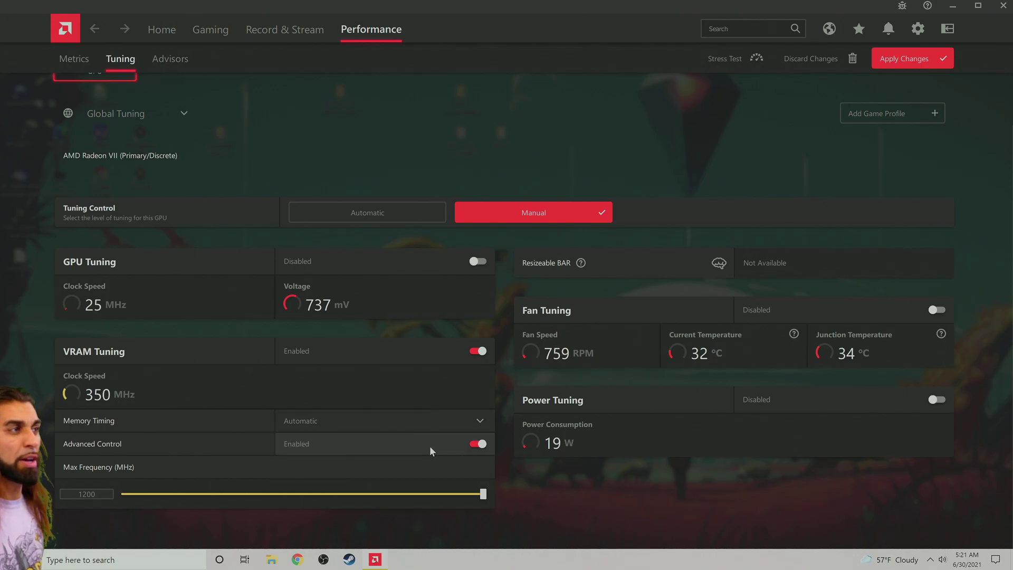
{"action": "left_click", "coordinate": [477, 261]}
{"action": "scroll", "coordinate": [448, 325], "scroll_direction": "down", "scroll_amount": 2}
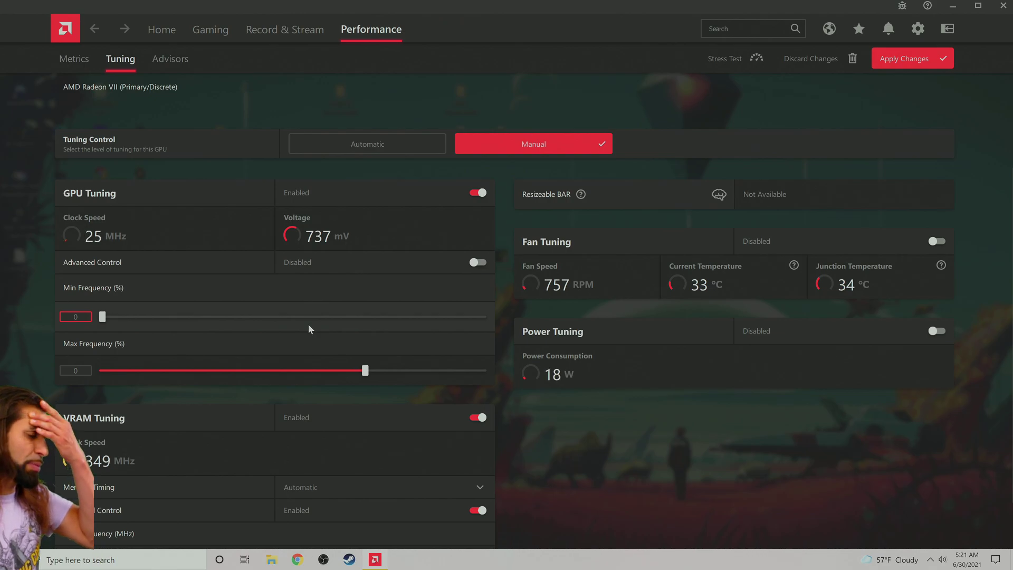
Step: Enable GPU Advanced Control and expand fine tuning to show P1–P3 at 808/1304/1801 MHz
{"action": "left_click", "coordinate": [477, 263]}
{"action": "scroll", "coordinate": [369, 338], "scroll_direction": "down", "scroll_amount": 1}
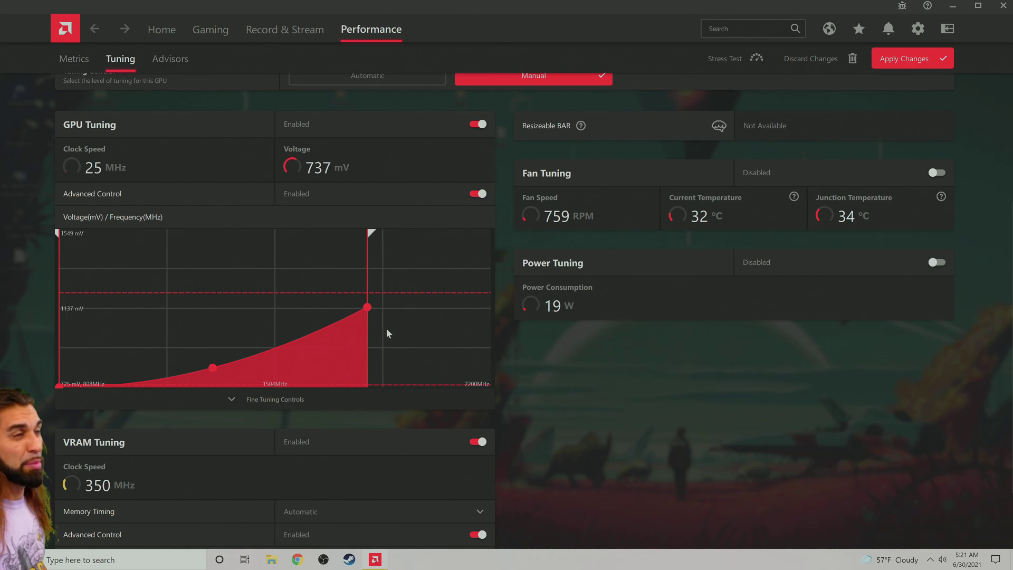
{"action": "left_click", "coordinate": [285, 400]}
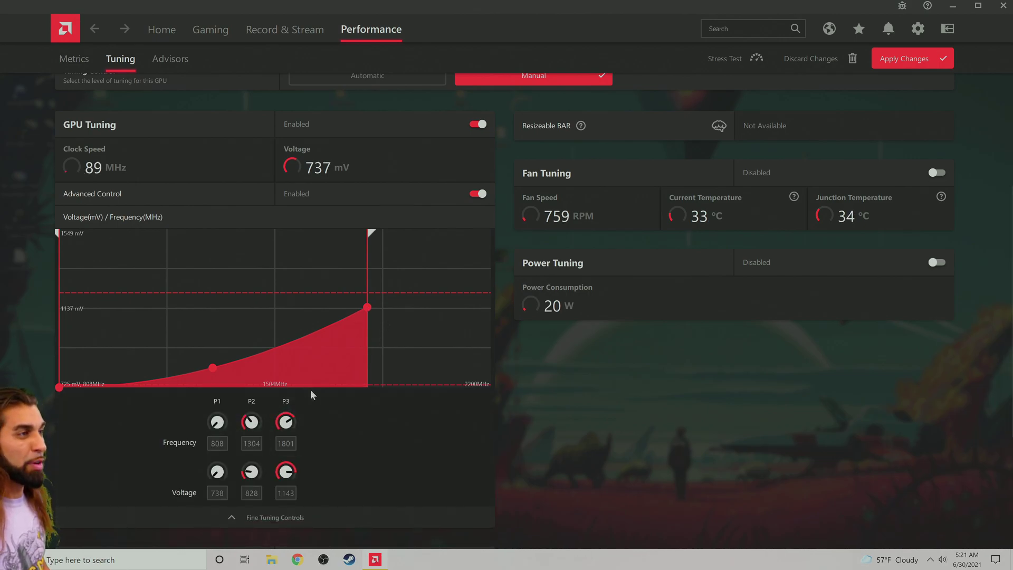
{"action": "scroll", "coordinate": [310, 389], "scroll_direction": "down", "scroll_amount": 2}
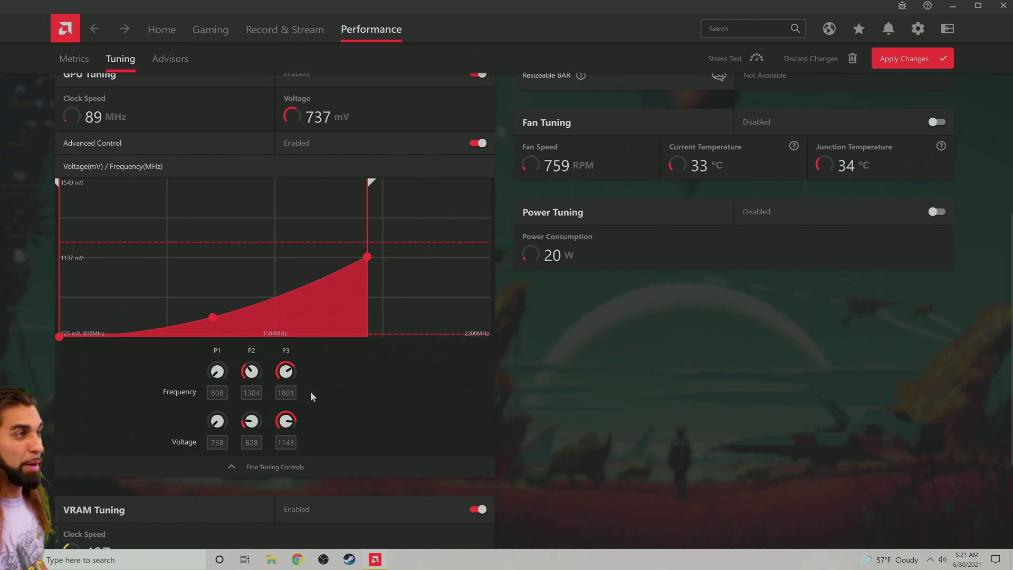
{"action": "left_click", "coordinate": [295, 374]}
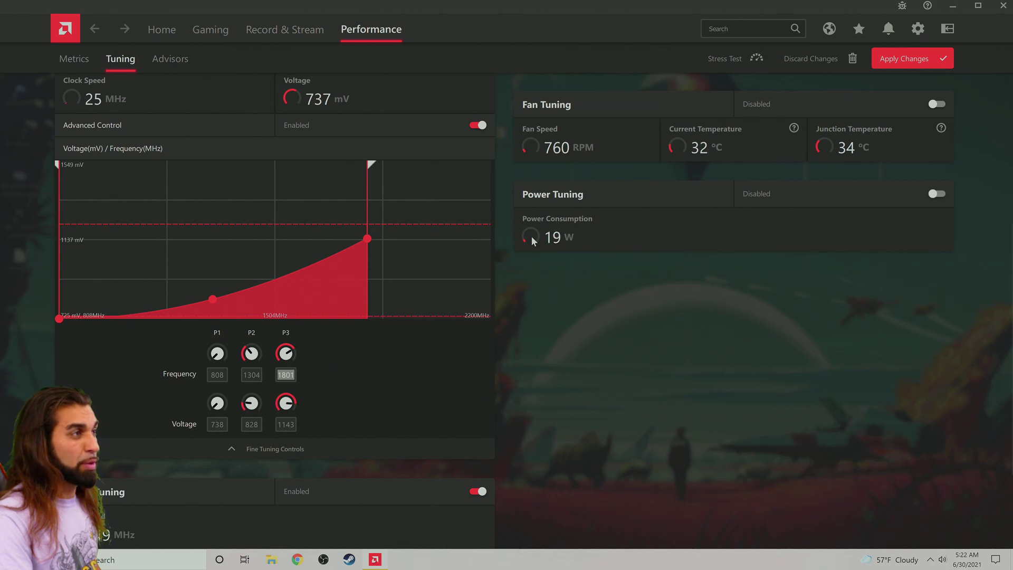
Step: Replace the 738 mV P1 voltage with 811, landing at 810 mV
{"action": "left_click", "coordinate": [225, 426]}
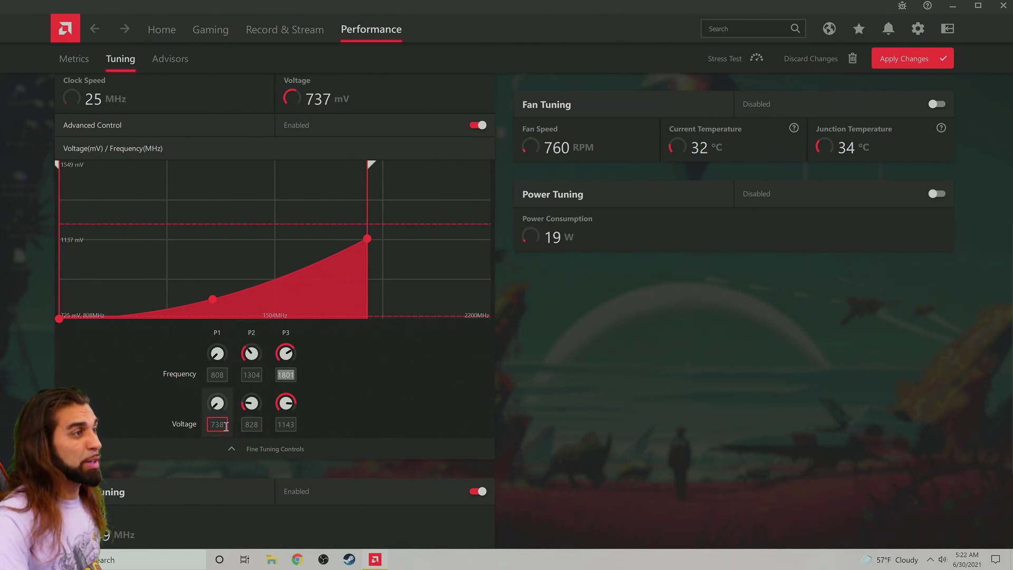
{"action": "left_click_drag", "start_coordinate": [226, 426], "coordinate": [200, 427]}
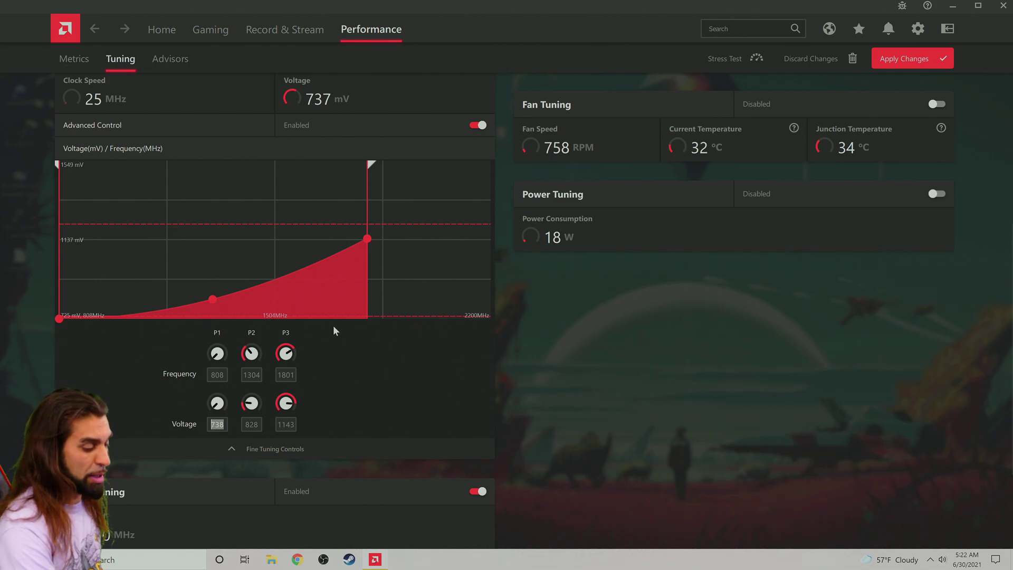
{"action": "type", "text": "811"}
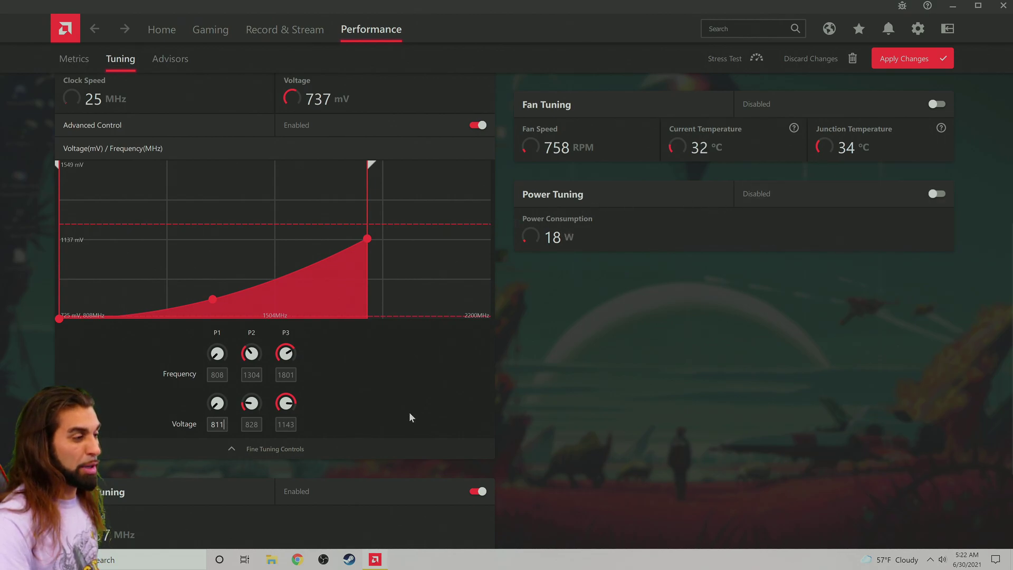
{"action": "left_click", "coordinate": [326, 398]}
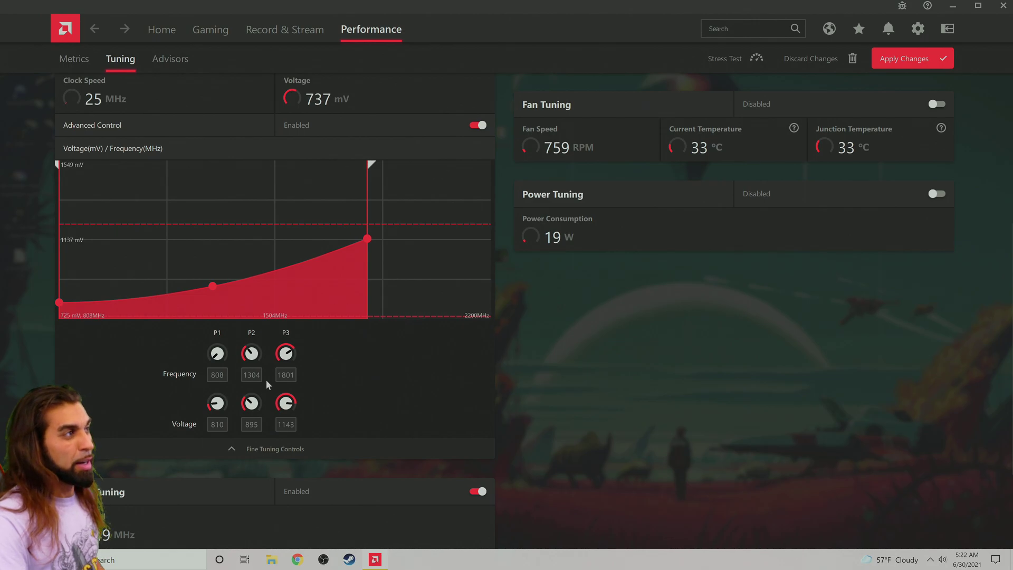
{"action": "double_click", "coordinate": [260, 423]}
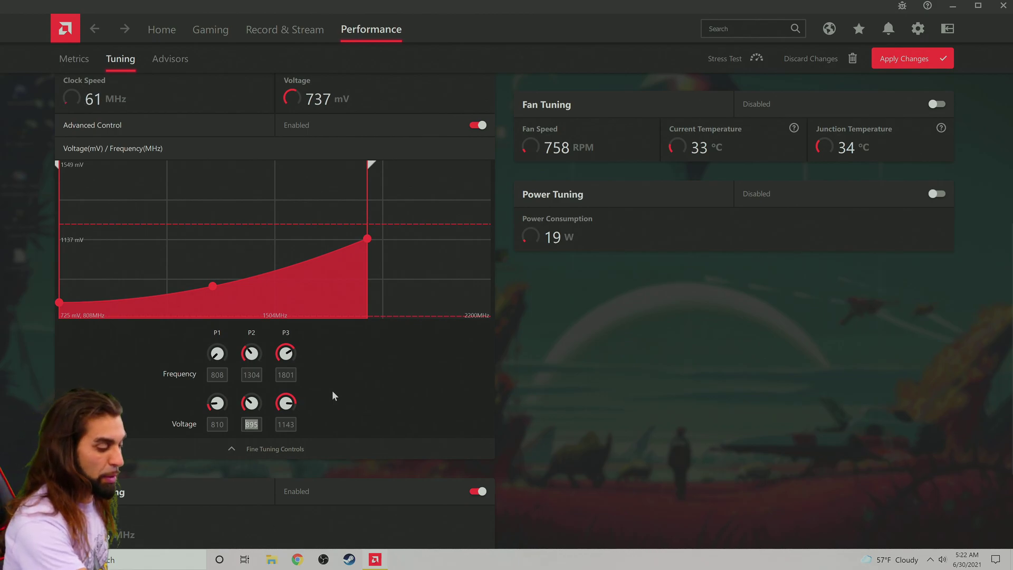
Step: Enter first-pass values: P2 voltage 921 mV, P3 frequency 1903 MHz, P3 voltage 1056 mV
{"action": "type", "text": "8"}
{"action": "key", "text": "BackSpace"}
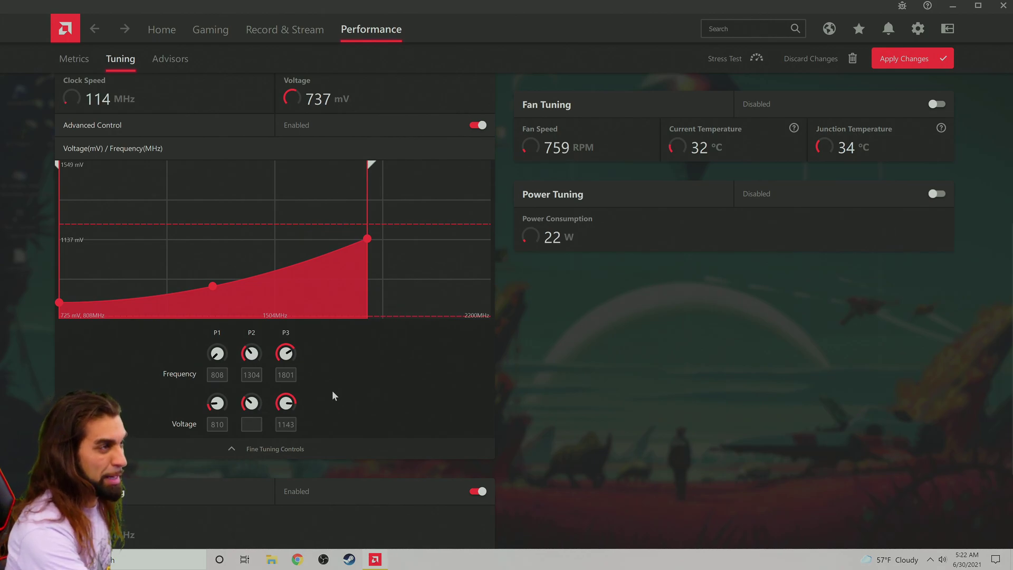
{"action": "type", "text": "9"}
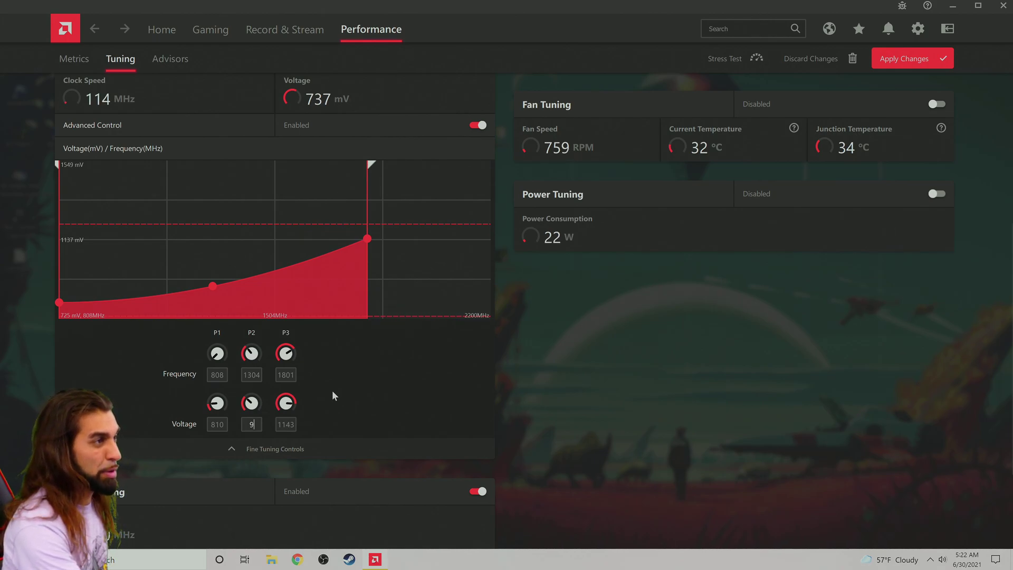
{"action": "type", "text": "21"}
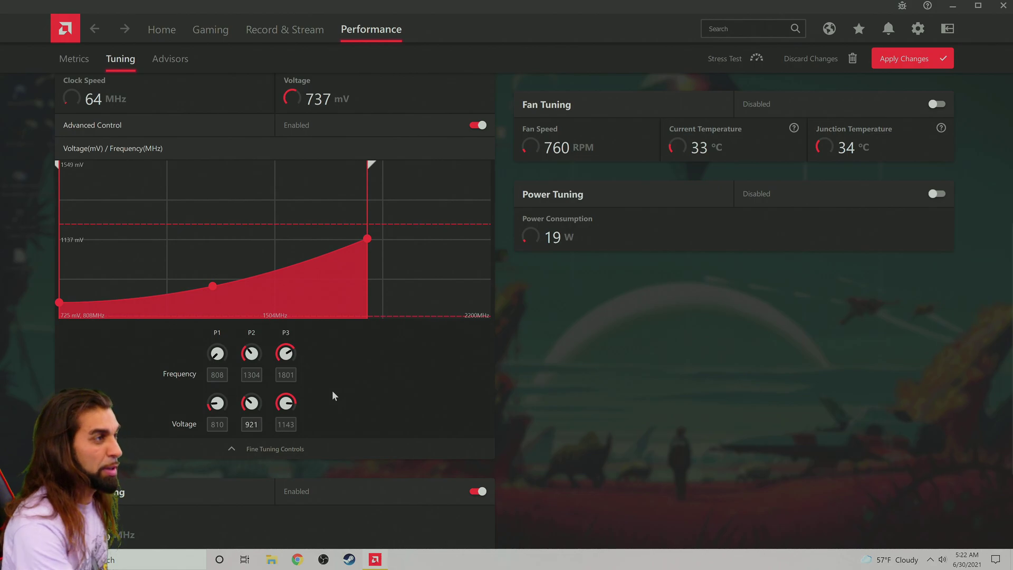
{"action": "key", "text": "Return"}
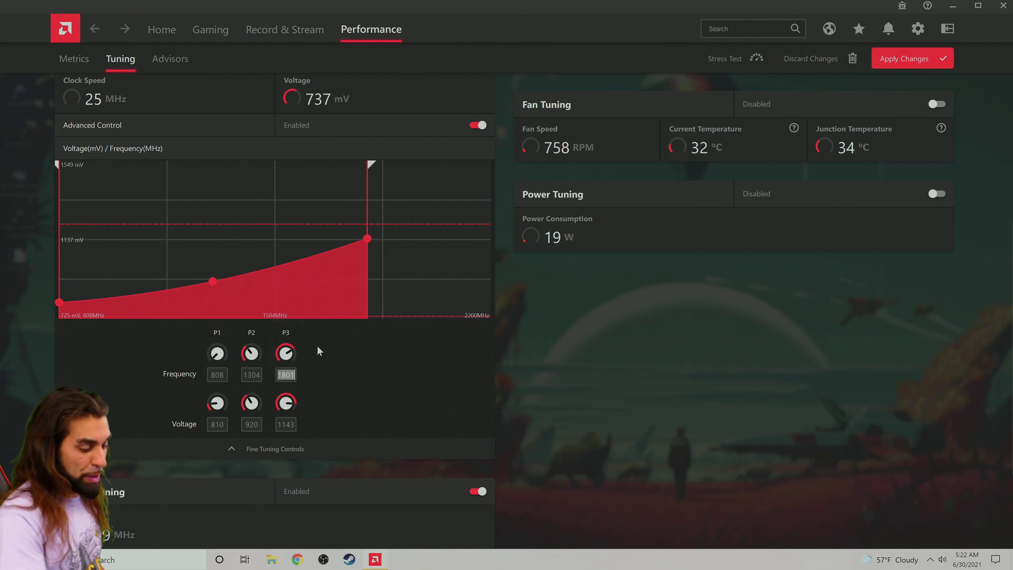
{"action": "type", "text": "1903"}
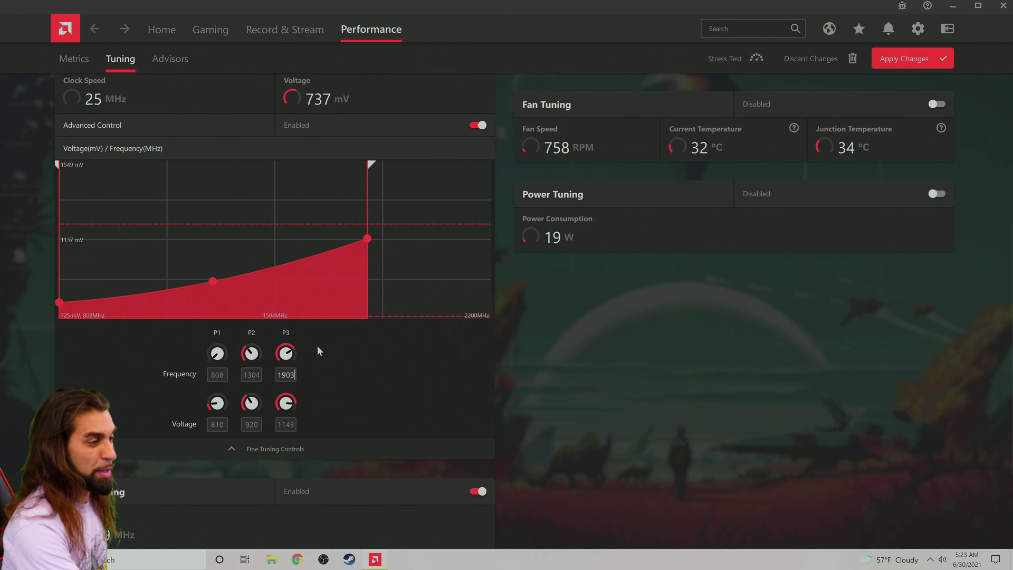
{"action": "key", "text": "Return"}
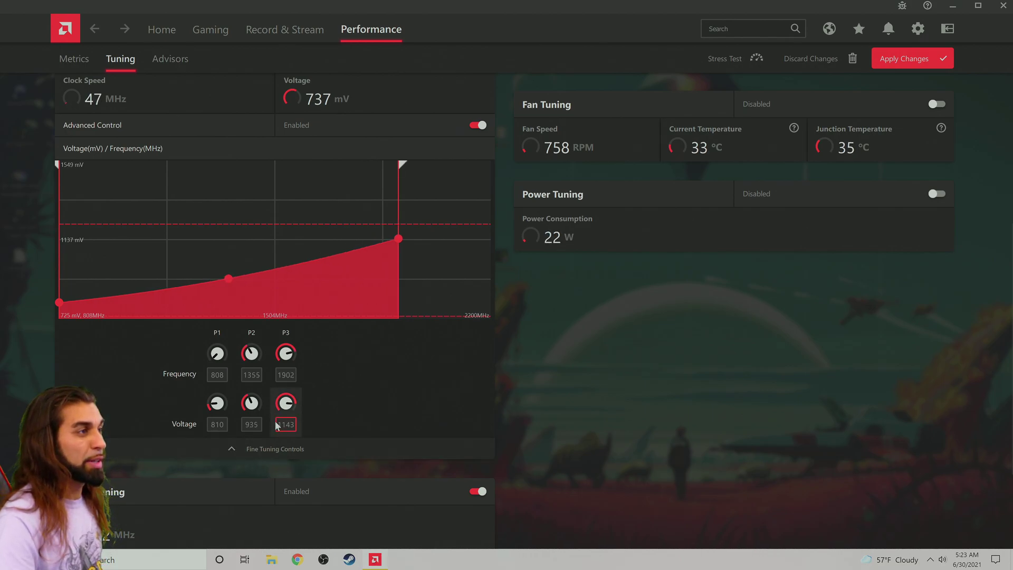
{"action": "left_click", "coordinate": [280, 425]}
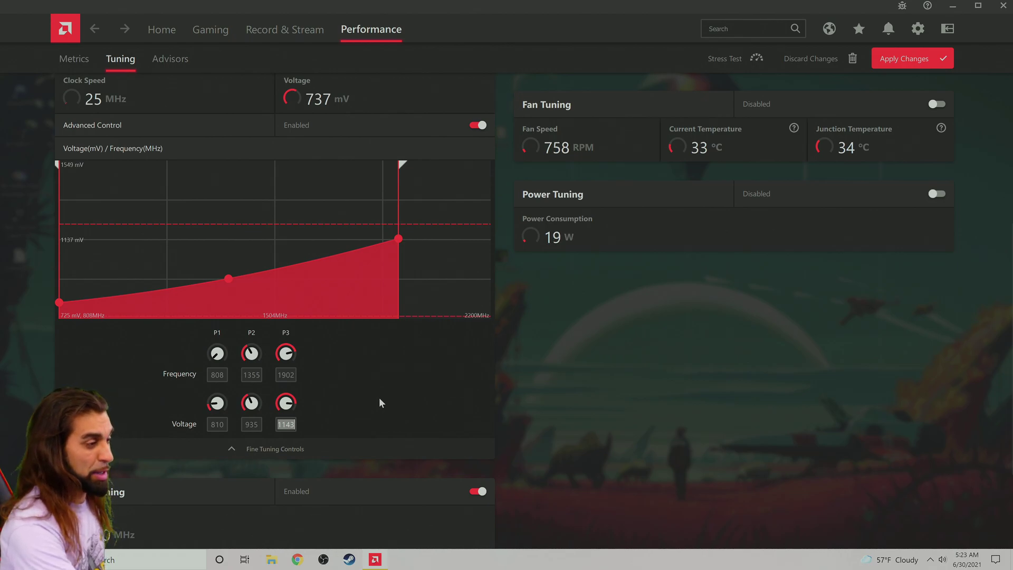
{"action": "type", "text": "1056"}
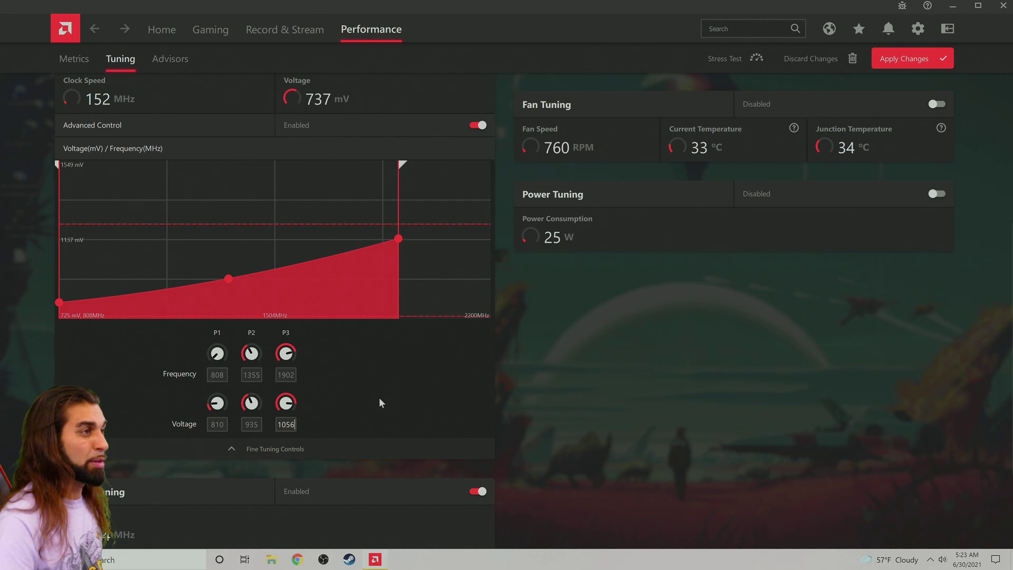
{"action": "key", "text": "Return"}
Step: Correct the P2 voltage to 920 mV and the P3 frequency to 1933 MHz
{"action": "left_click", "coordinate": [257, 421]}
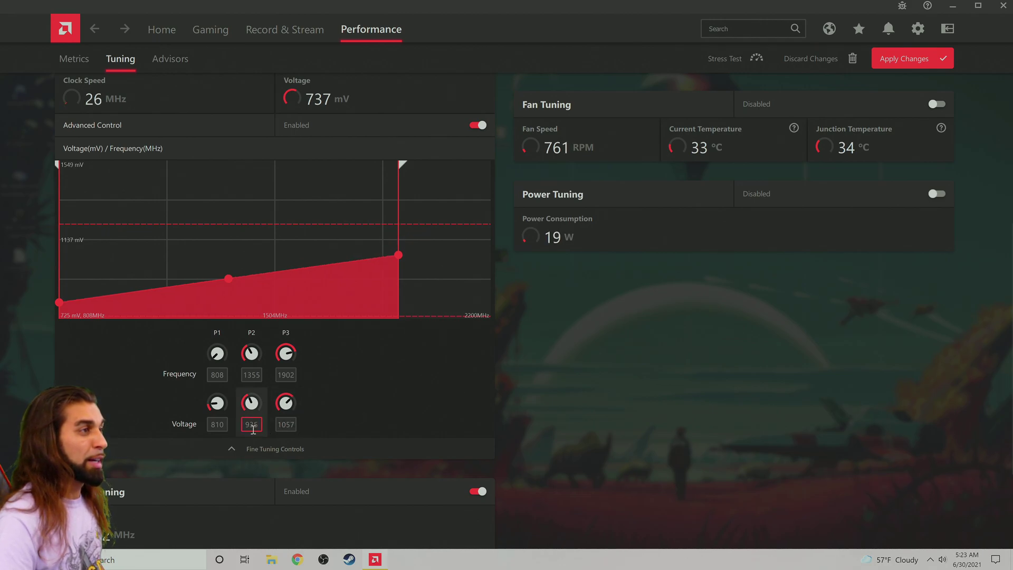
{"action": "left_click_drag", "start_coordinate": [250, 423], "coordinate": [270, 413]}
{"action": "type", "text": "20"}
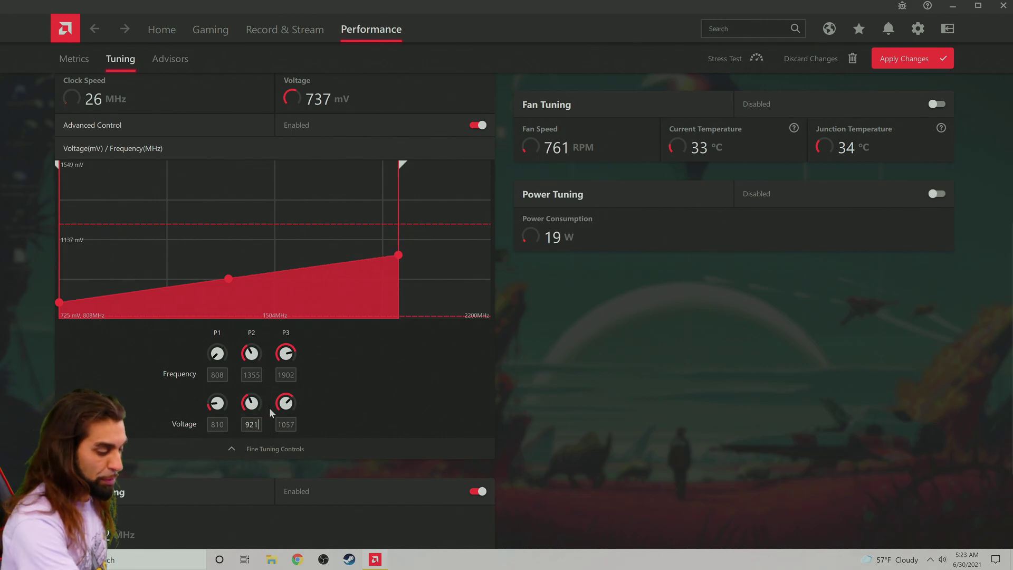
{"action": "key", "text": "Return"}
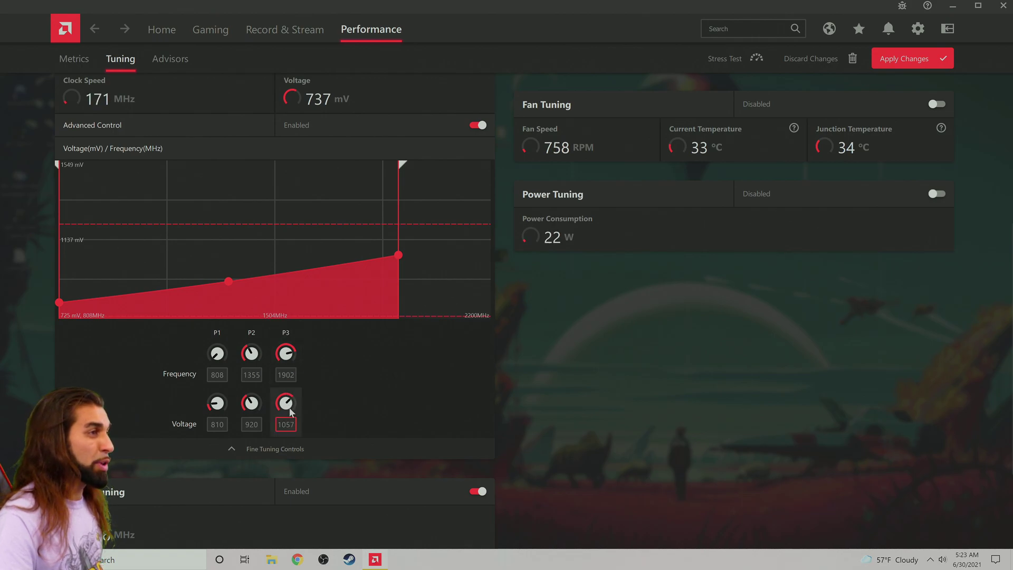
{"action": "left_click_drag", "start_coordinate": [283, 375], "coordinate": [334, 372]}
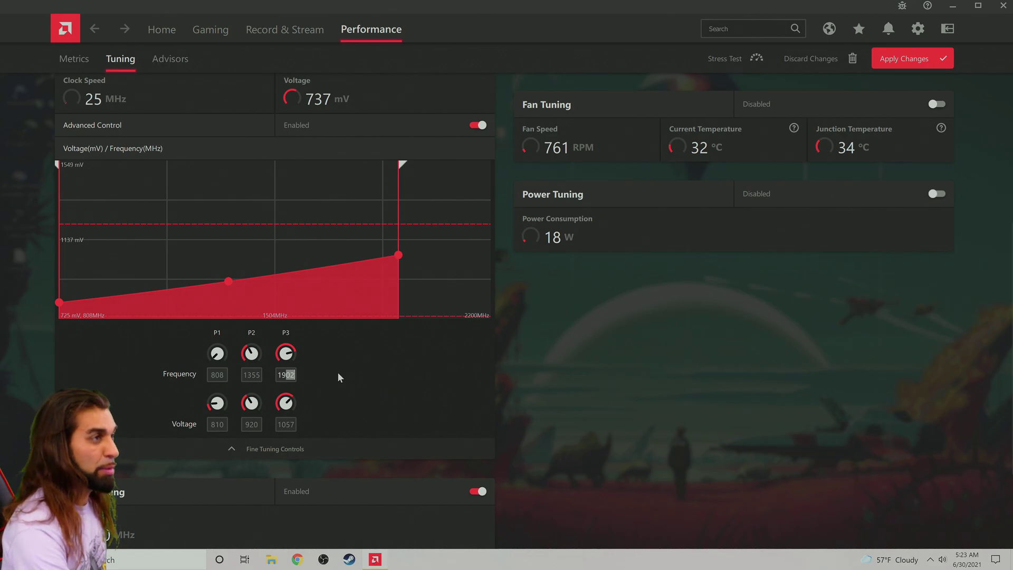
{"action": "type", "text": "33"}
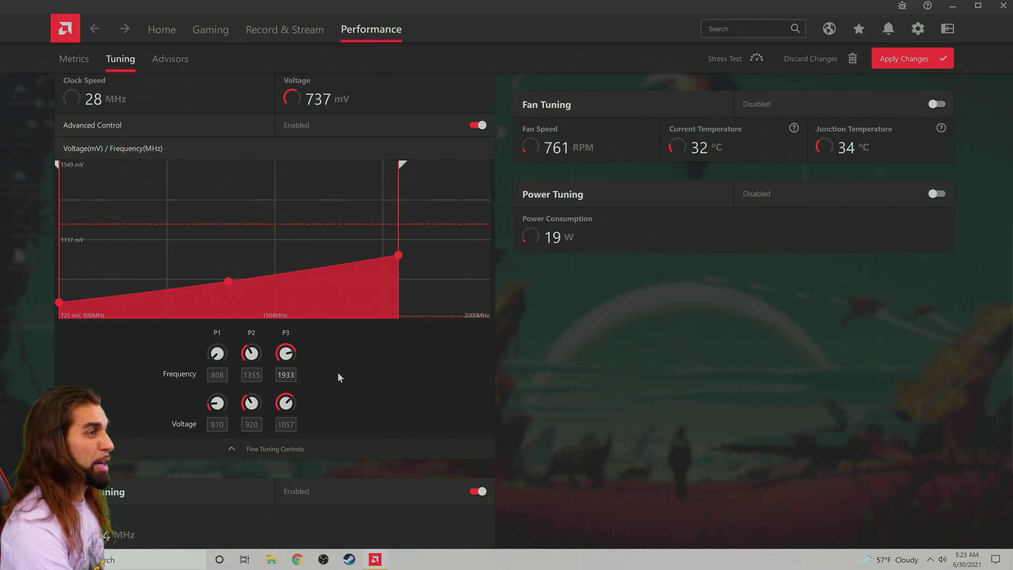
{"action": "key", "text": "Return"}
Step: Raise the P3 voltage to 1072 mV after first trying 1066
{"action": "double_click", "coordinate": [286, 424]}
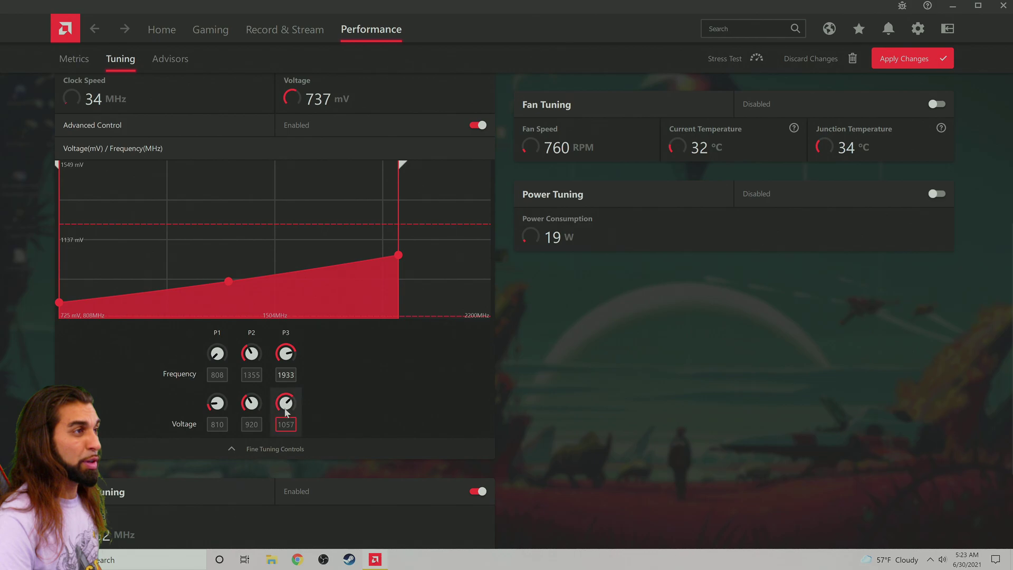
{"action": "type", "text": "1066"}
{"action": "key", "text": "Return"}
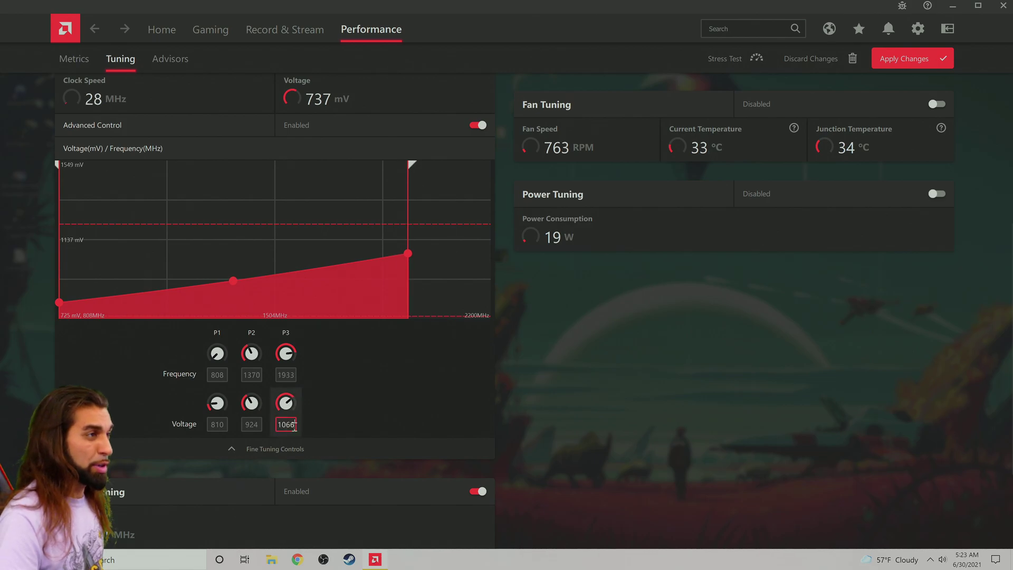
{"action": "left_click_drag", "start_coordinate": [285, 424], "coordinate": [304, 422]}
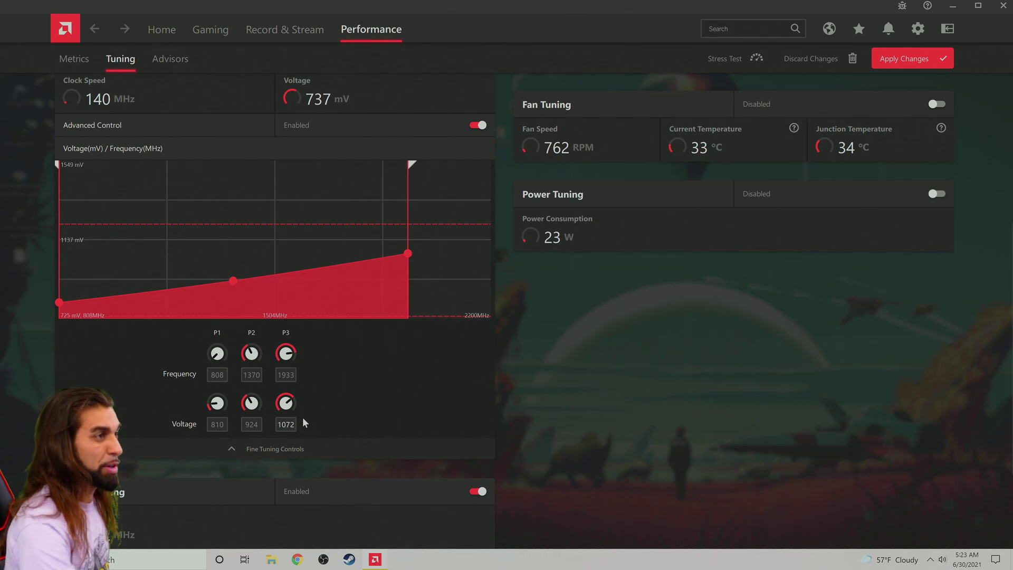
{"action": "type", "text": "72"}
{"action": "key", "text": "Return"}
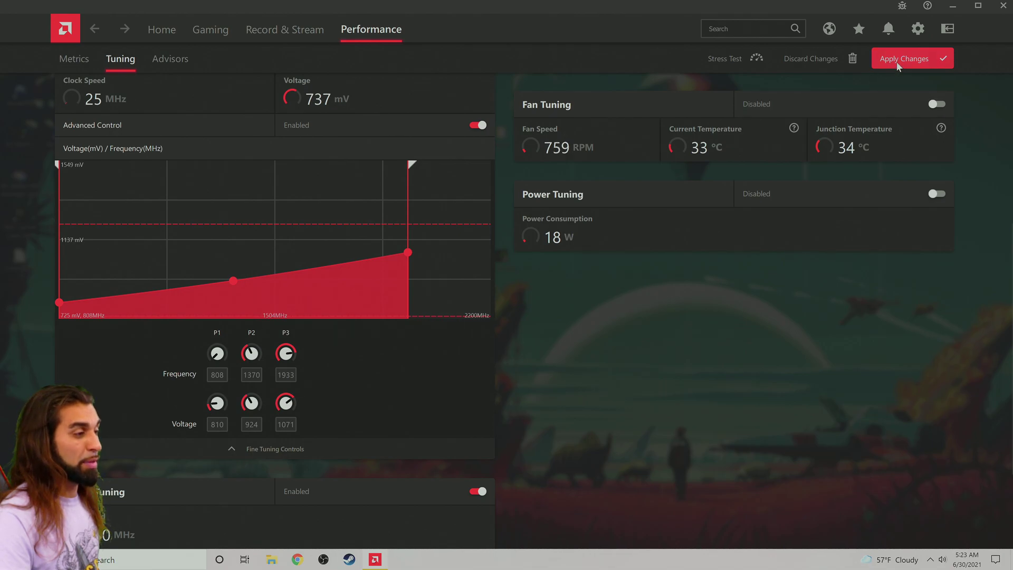
{"action": "left_click_drag", "start_coordinate": [285, 374], "coordinate": [328, 375]}
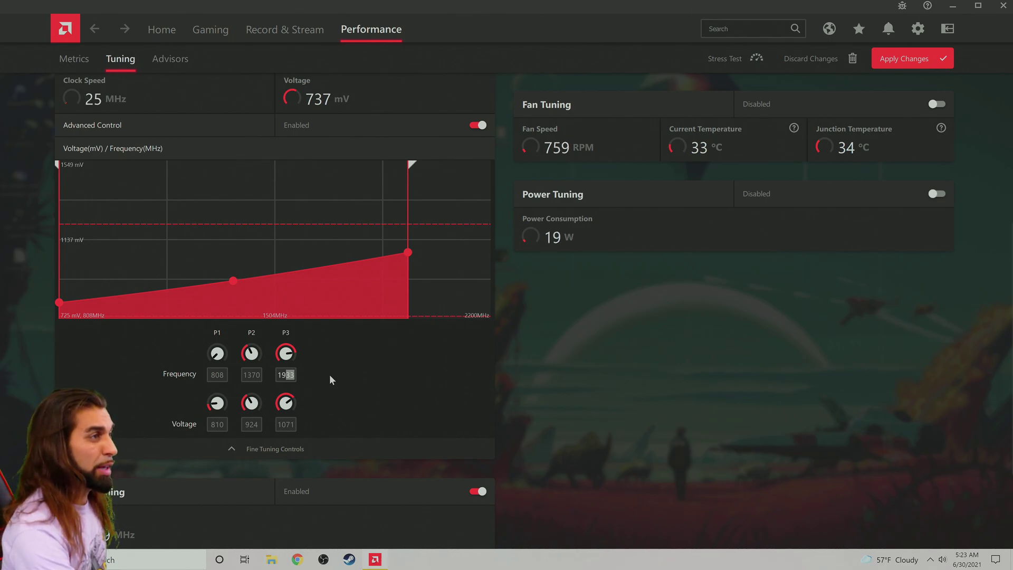
Step: Set P3 to 1911 MHz and 1065 mV, then apply the GPU curve
{"action": "type", "text": "11"}
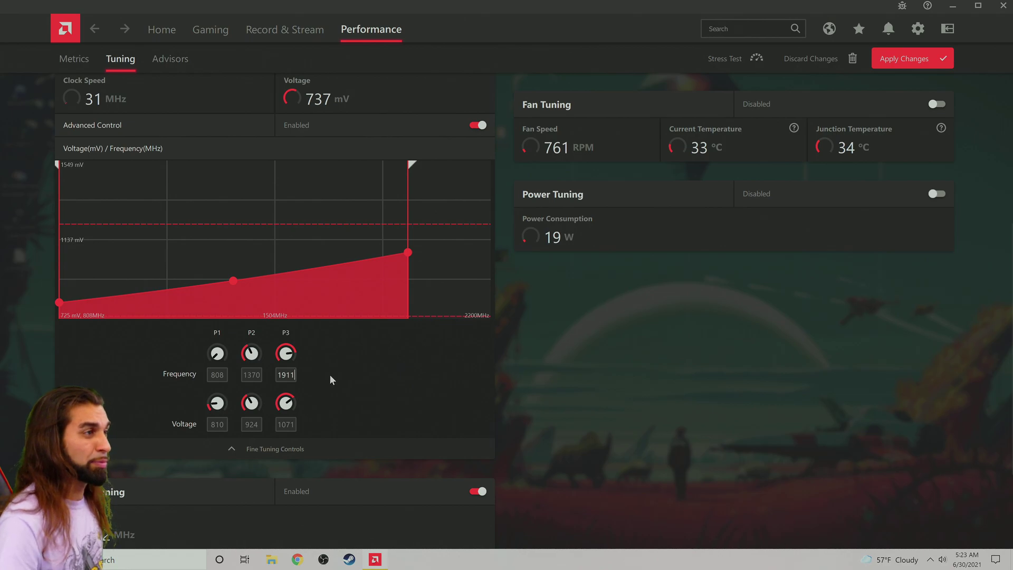
{"action": "left_click", "coordinate": [291, 426]}
{"action": "type", "text": "1065"}
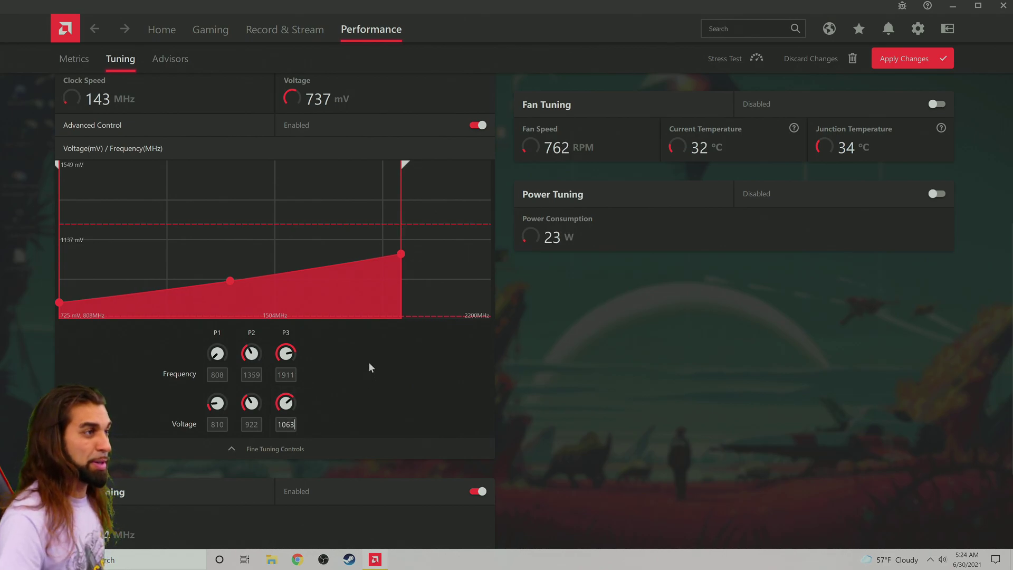
{"action": "left_click", "coordinate": [248, 425]}
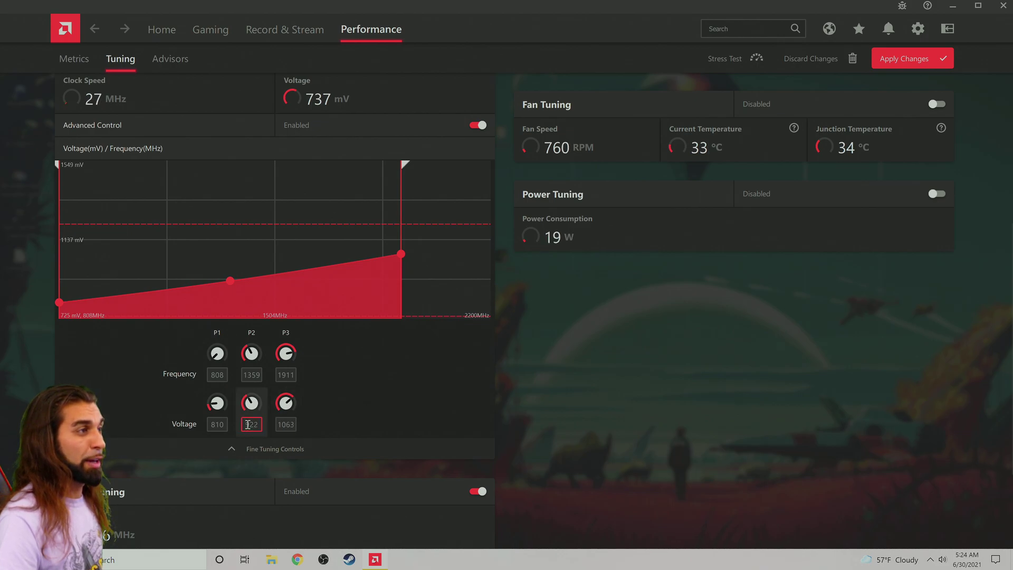
{"action": "left_click", "coordinate": [898, 60]}
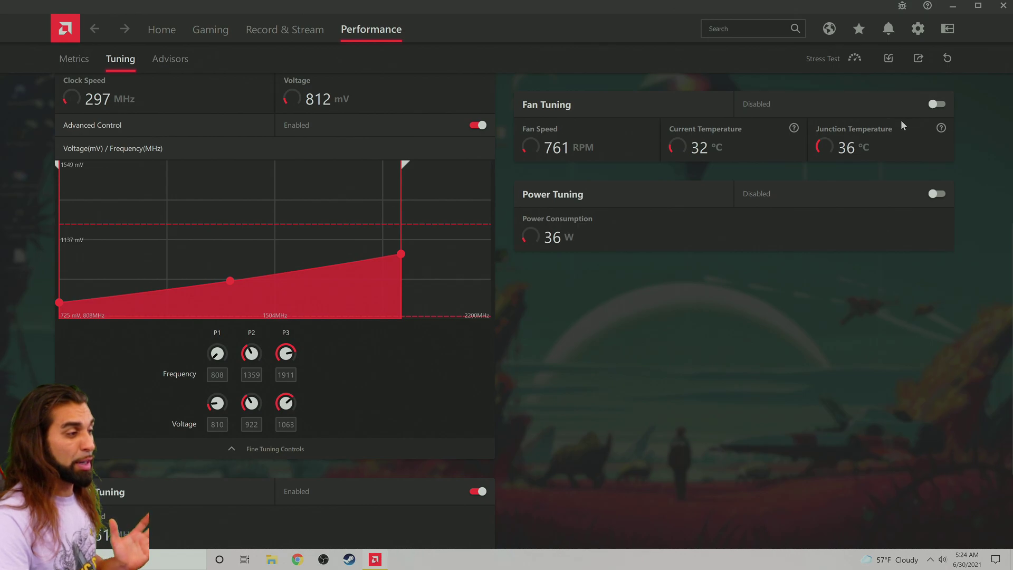
Step: Enable fan tuning with a custom curve pushed to 100% fan speed, and apply it
{"action": "left_click", "coordinate": [936, 104]}
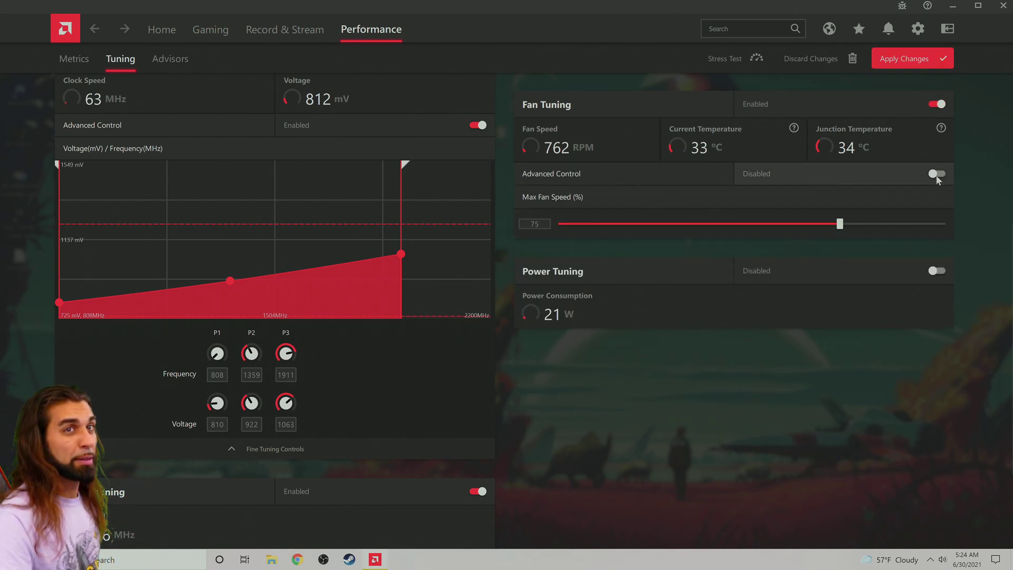
{"action": "left_click", "coordinate": [938, 174]}
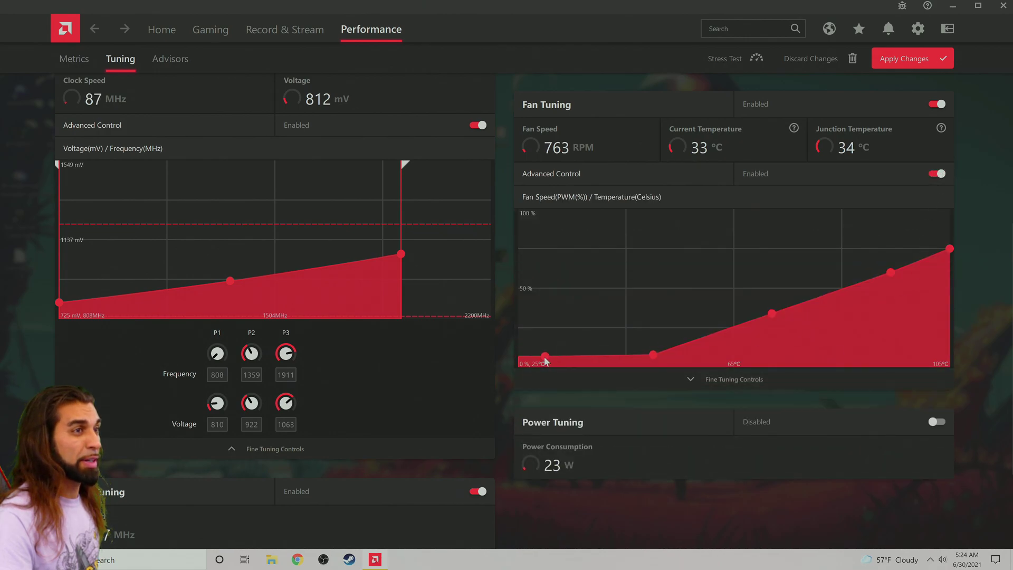
{"action": "left_click_drag", "start_coordinate": [545, 357], "coordinate": [529, 209]}
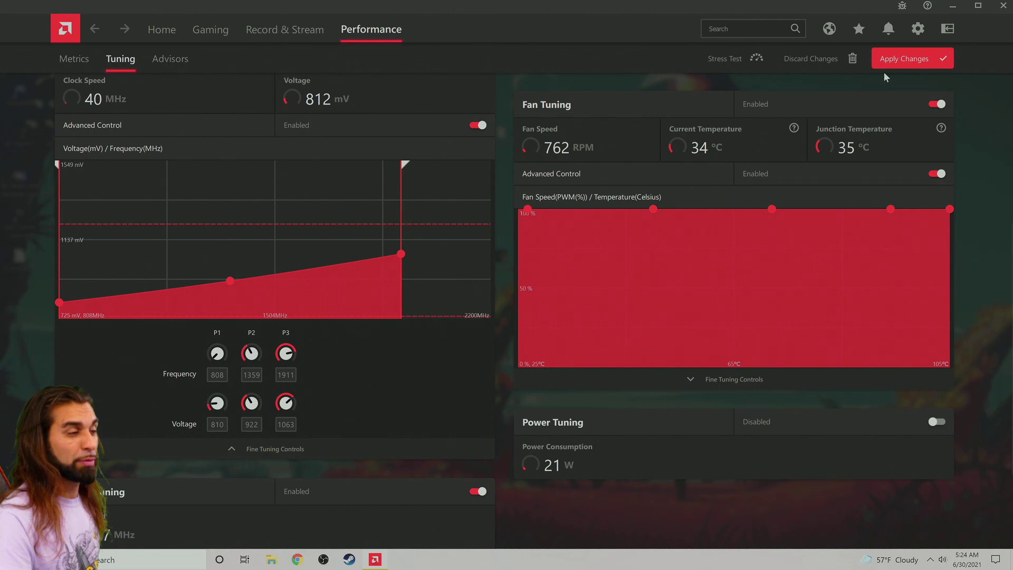
{"action": "left_click", "coordinate": [907, 67]}
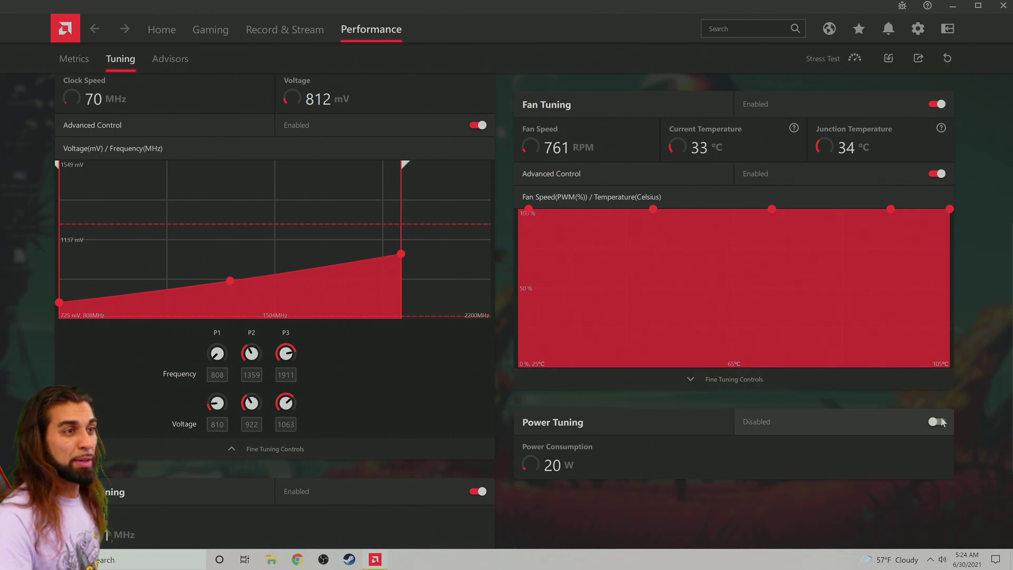
Step: Enable power tuning with the power limit at its +20% maximum, and apply it
{"action": "left_click", "coordinate": [937, 421]}
{"action": "left_click_drag", "start_coordinate": [757, 518], "coordinate": [945, 536]}
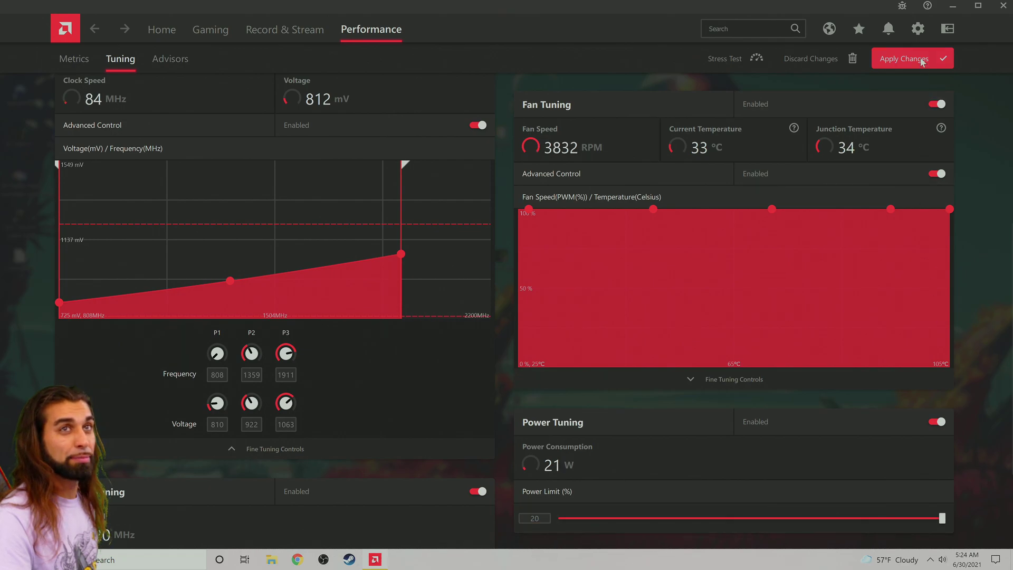
{"action": "left_click", "coordinate": [922, 62]}
{"action": "scroll", "coordinate": [723, 315], "scroll_direction": "down", "scroll_amount": 3}
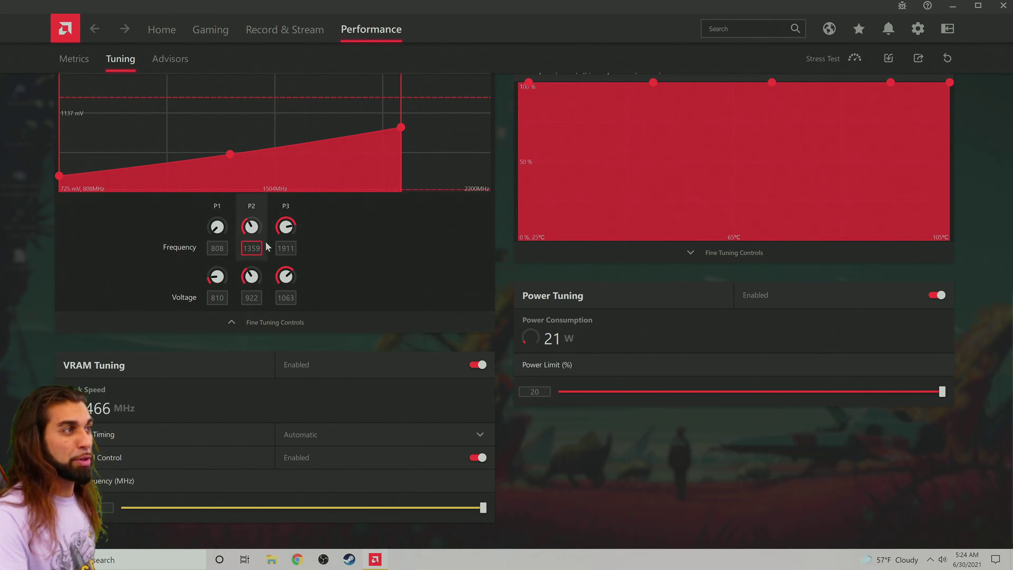
{"action": "scroll", "coordinate": [549, 340], "scroll_direction": "up", "scroll_amount": 5}
{"action": "scroll", "coordinate": [550, 340], "scroll_direction": "down", "scroll_amount": 1}
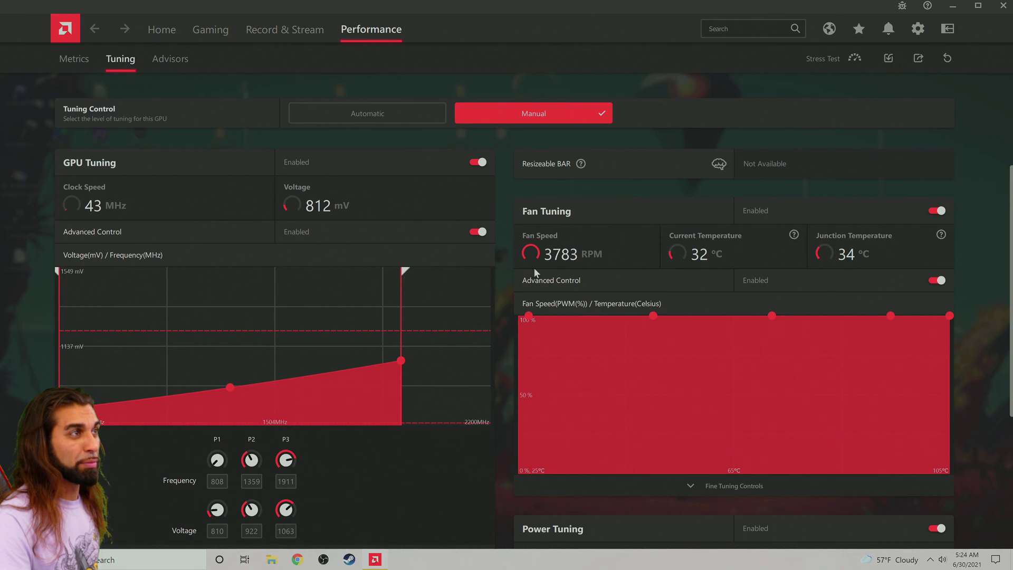
{"action": "scroll", "coordinate": [534, 267], "scroll_direction": "up", "scroll_amount": 3}
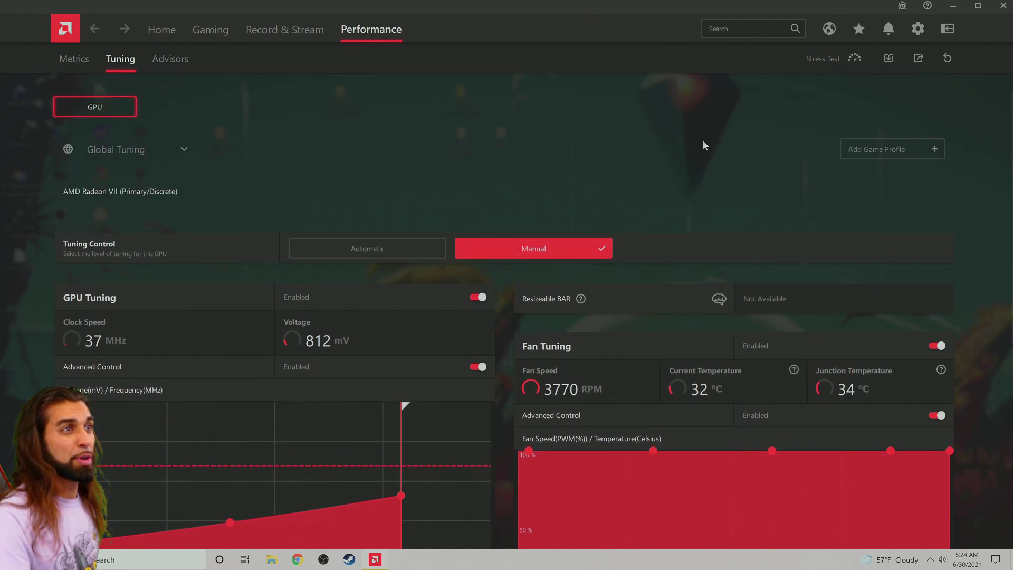
{"action": "scroll", "coordinate": [734, 334], "scroll_direction": "down", "scroll_amount": 7}
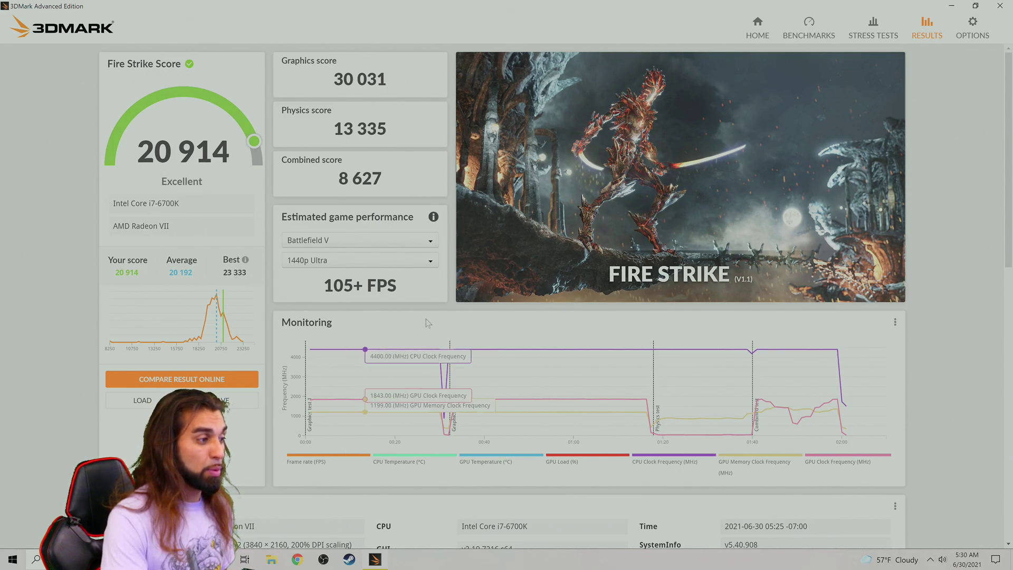
Step: Let the Fire Strike benchmark finish on the tuned Radeon VII, scoring 20,914
{"action": "mouse_move", "coordinate": [388, 566]}
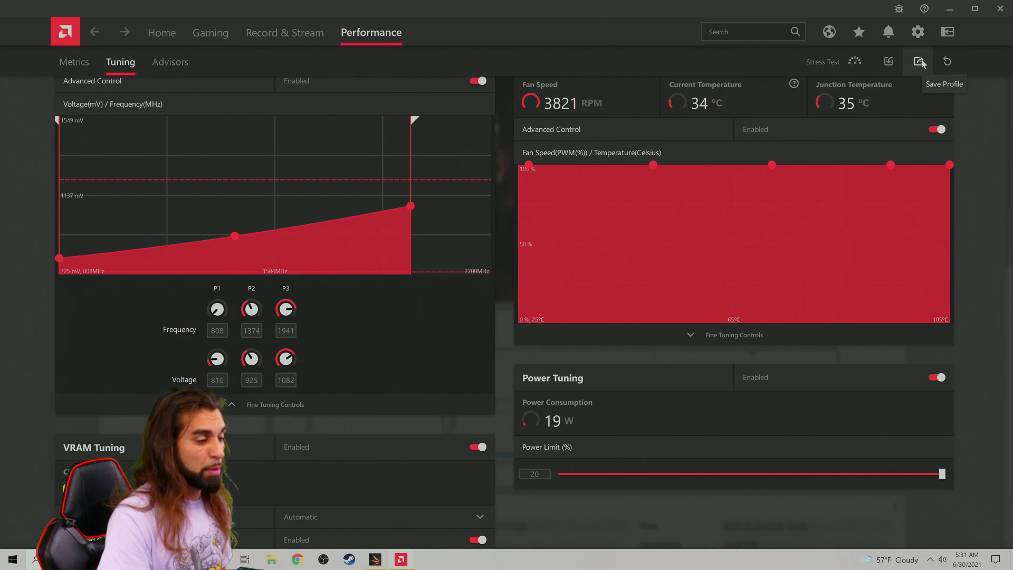
Step: Close Radeon Software to reveal the 20,914 Fire Strike result
{"action": "left_click", "coordinate": [1000, 8]}
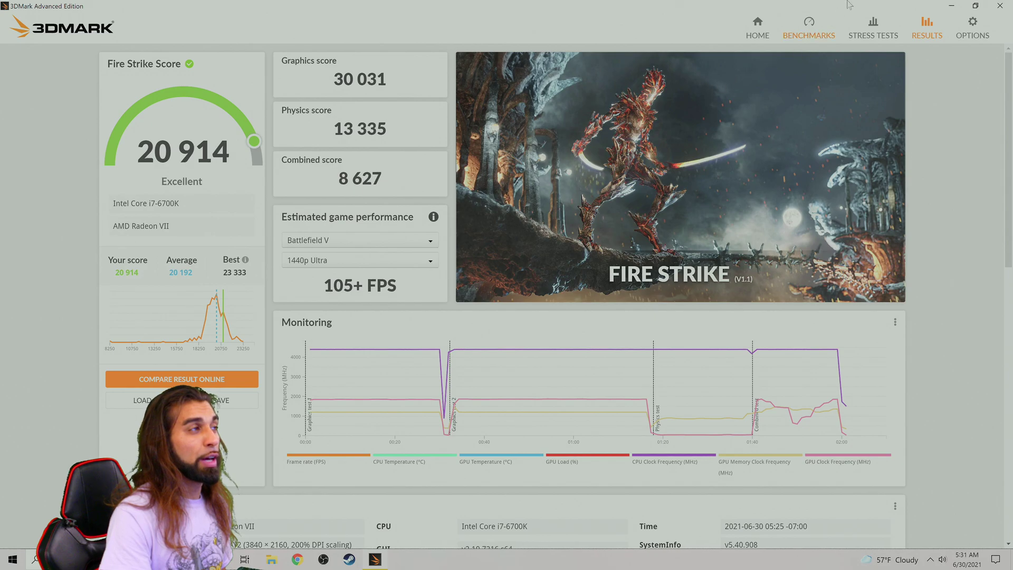
Step: Launch Fire Strike again from 3DMark's benchmark list
{"action": "left_click", "coordinate": [809, 29]}
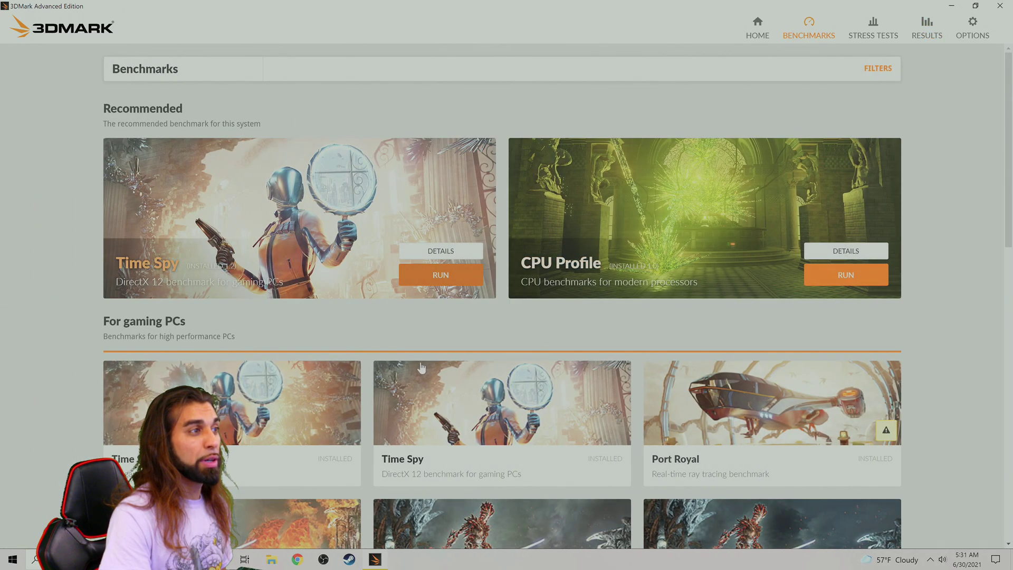
{"action": "scroll", "coordinate": [507, 264], "scroll_direction": "down", "scroll_amount": 2}
{"action": "left_click", "coordinate": [733, 446]}
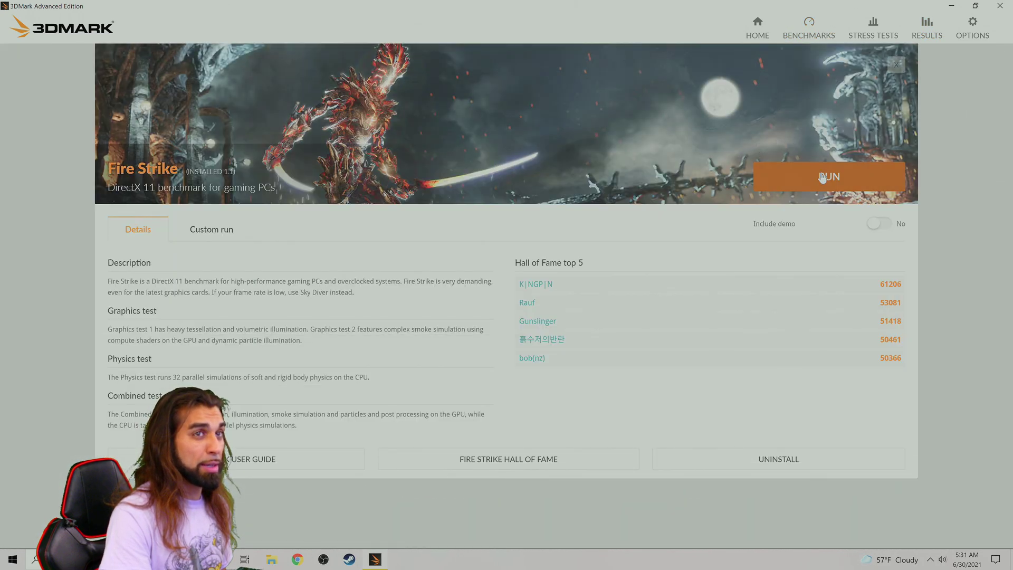
{"action": "left_click", "coordinate": [821, 173]}
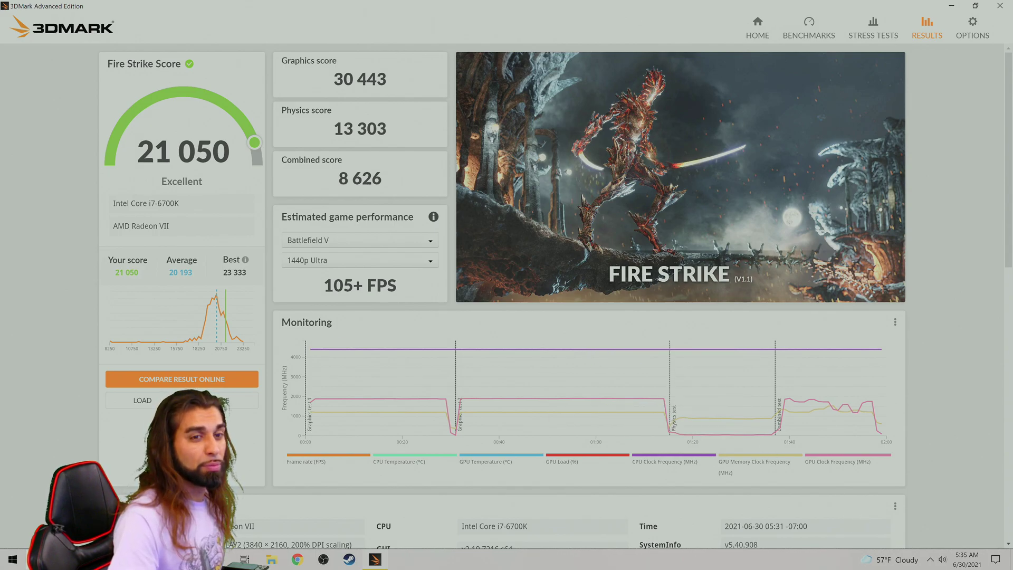
Step: Reopen Radeon Software from the system tray and return to the top of the manual Tuning page
{"action": "left_click", "coordinate": [930, 559]}
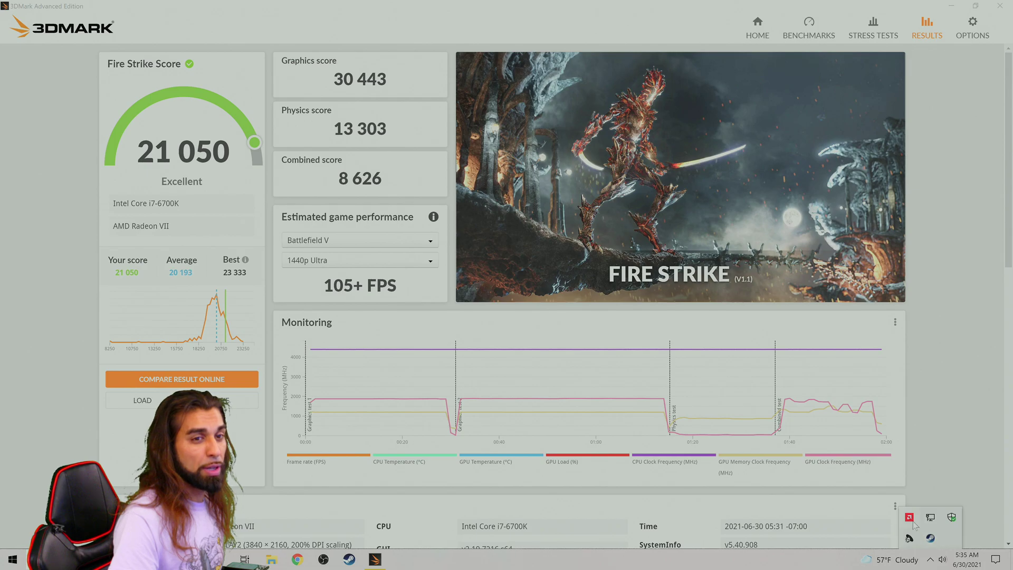
{"action": "left_click", "coordinate": [910, 518]}
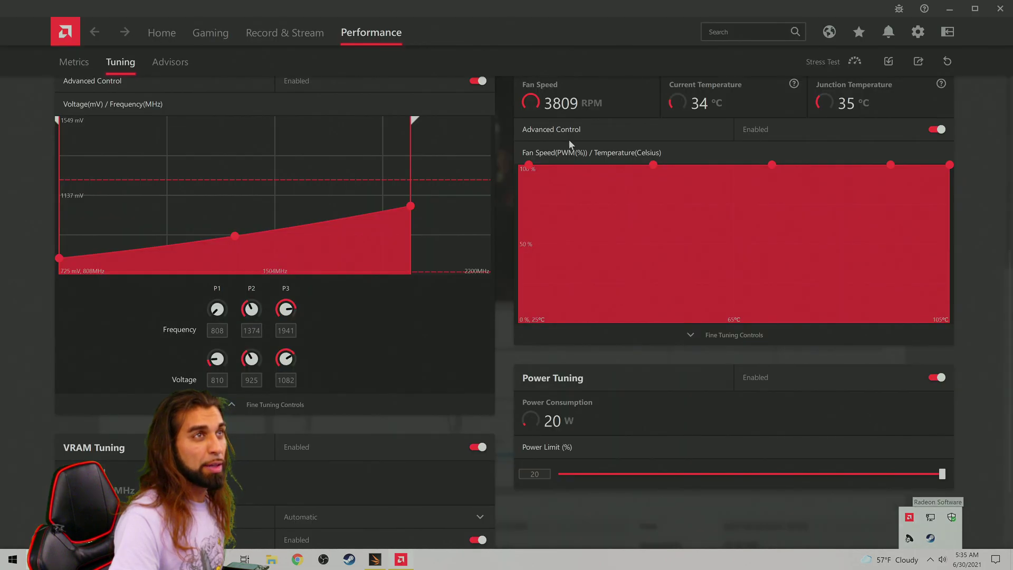
{"action": "scroll", "coordinate": [745, 121], "scroll_direction": "up", "scroll_amount": 4}
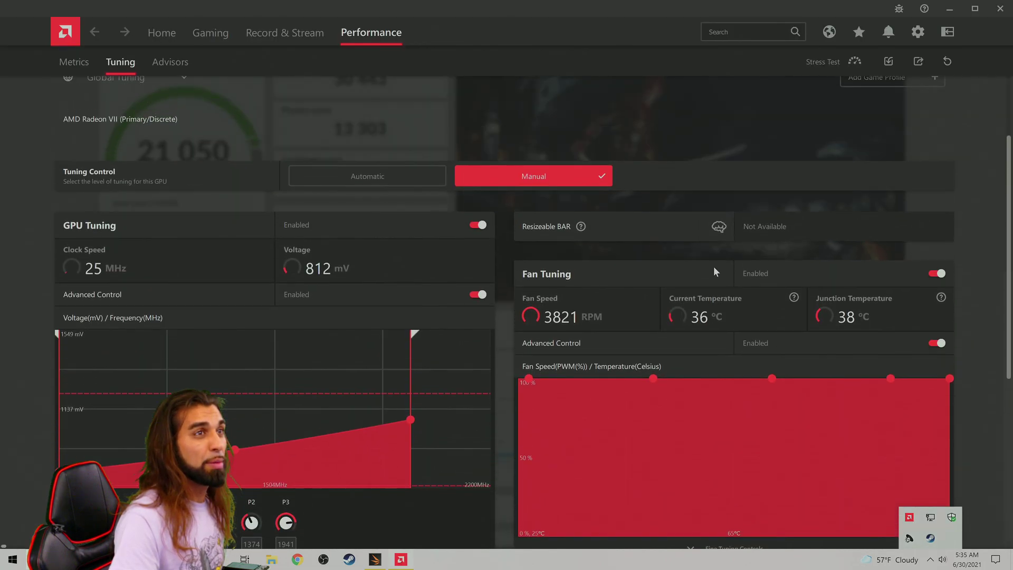